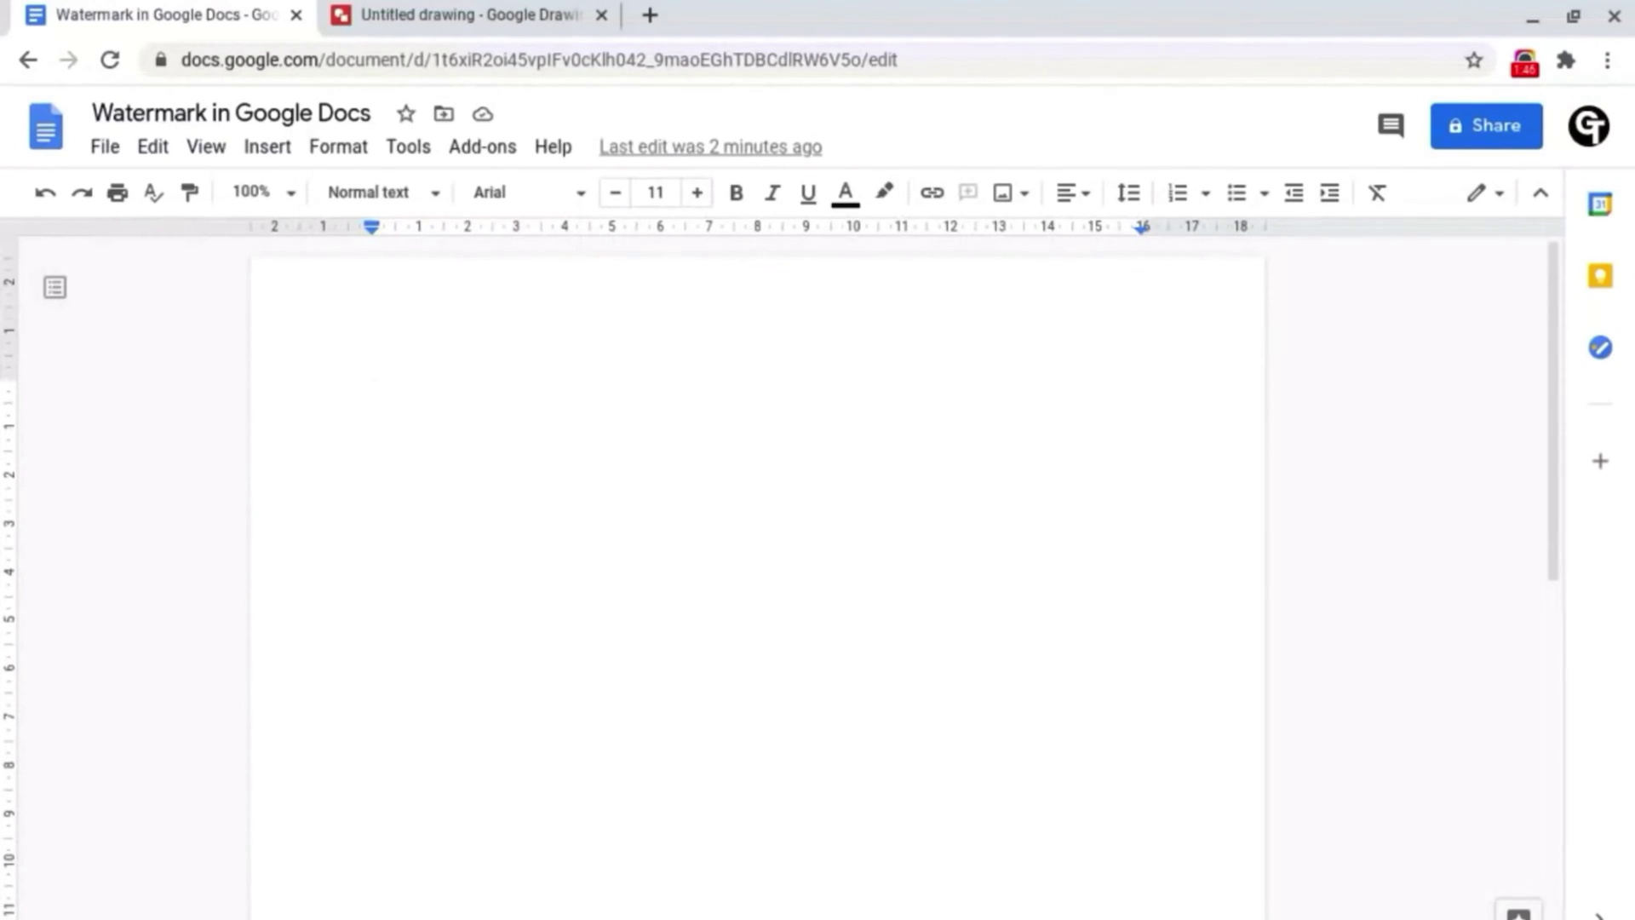
Step: Switch from the Watermark in Google Docs document to the blank Untitled drawing
{"action": "key", "text": "ctrl+Tab"}
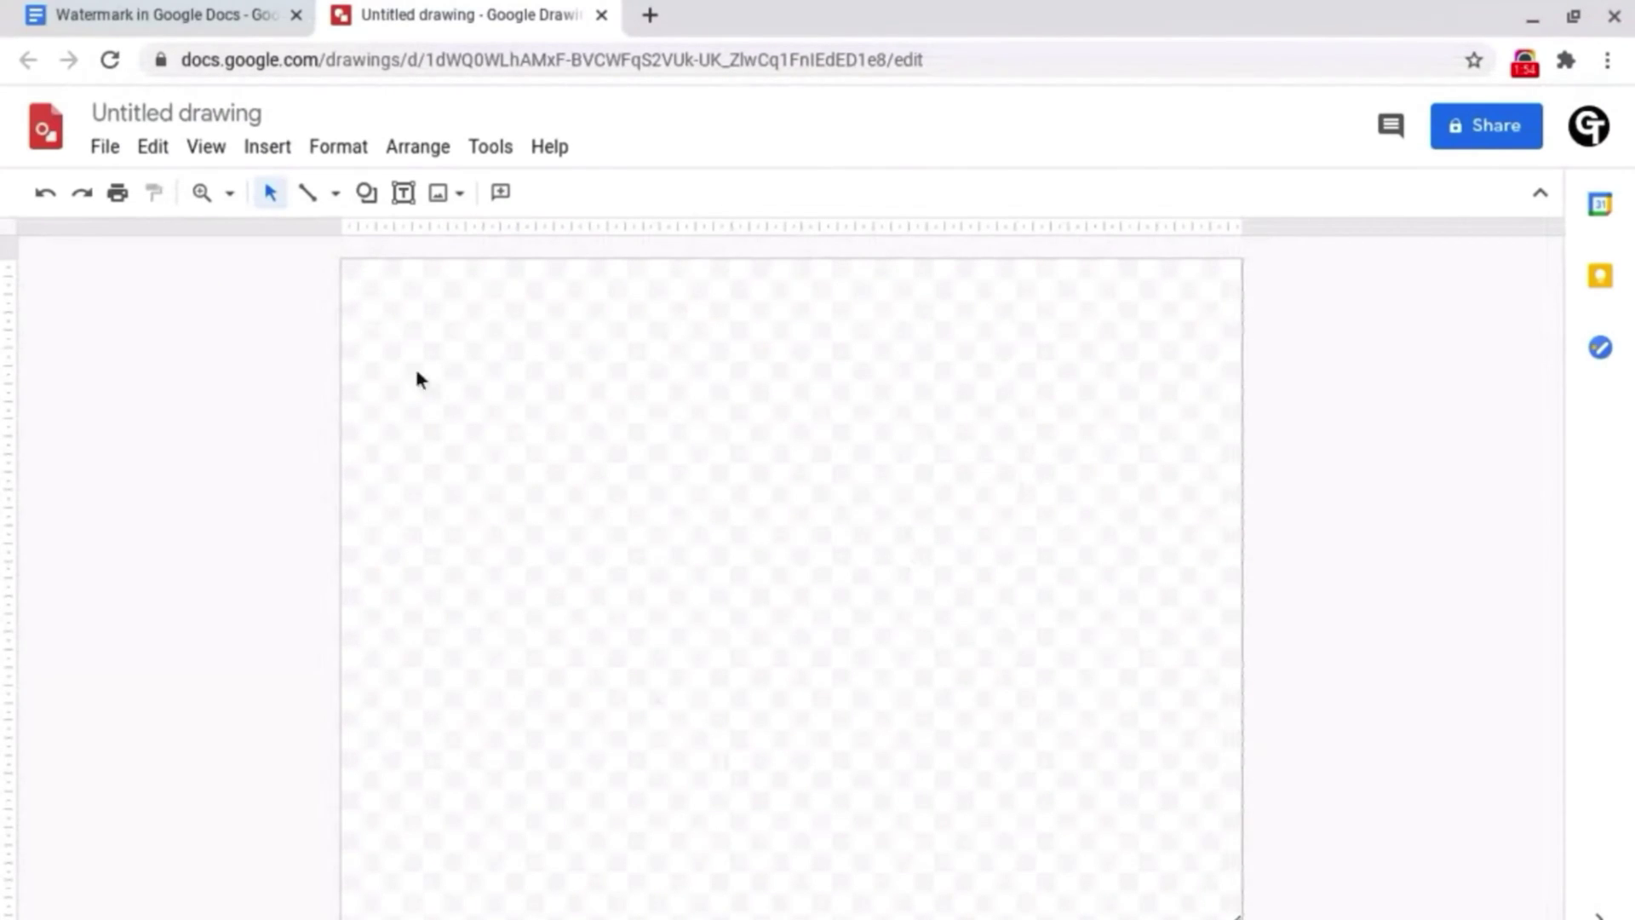
Step: Change the drawing page from 25.4 × 19.05 to a custom 21 × 29.7 cm size
{"action": "left_click", "coordinate": [120, 150]}
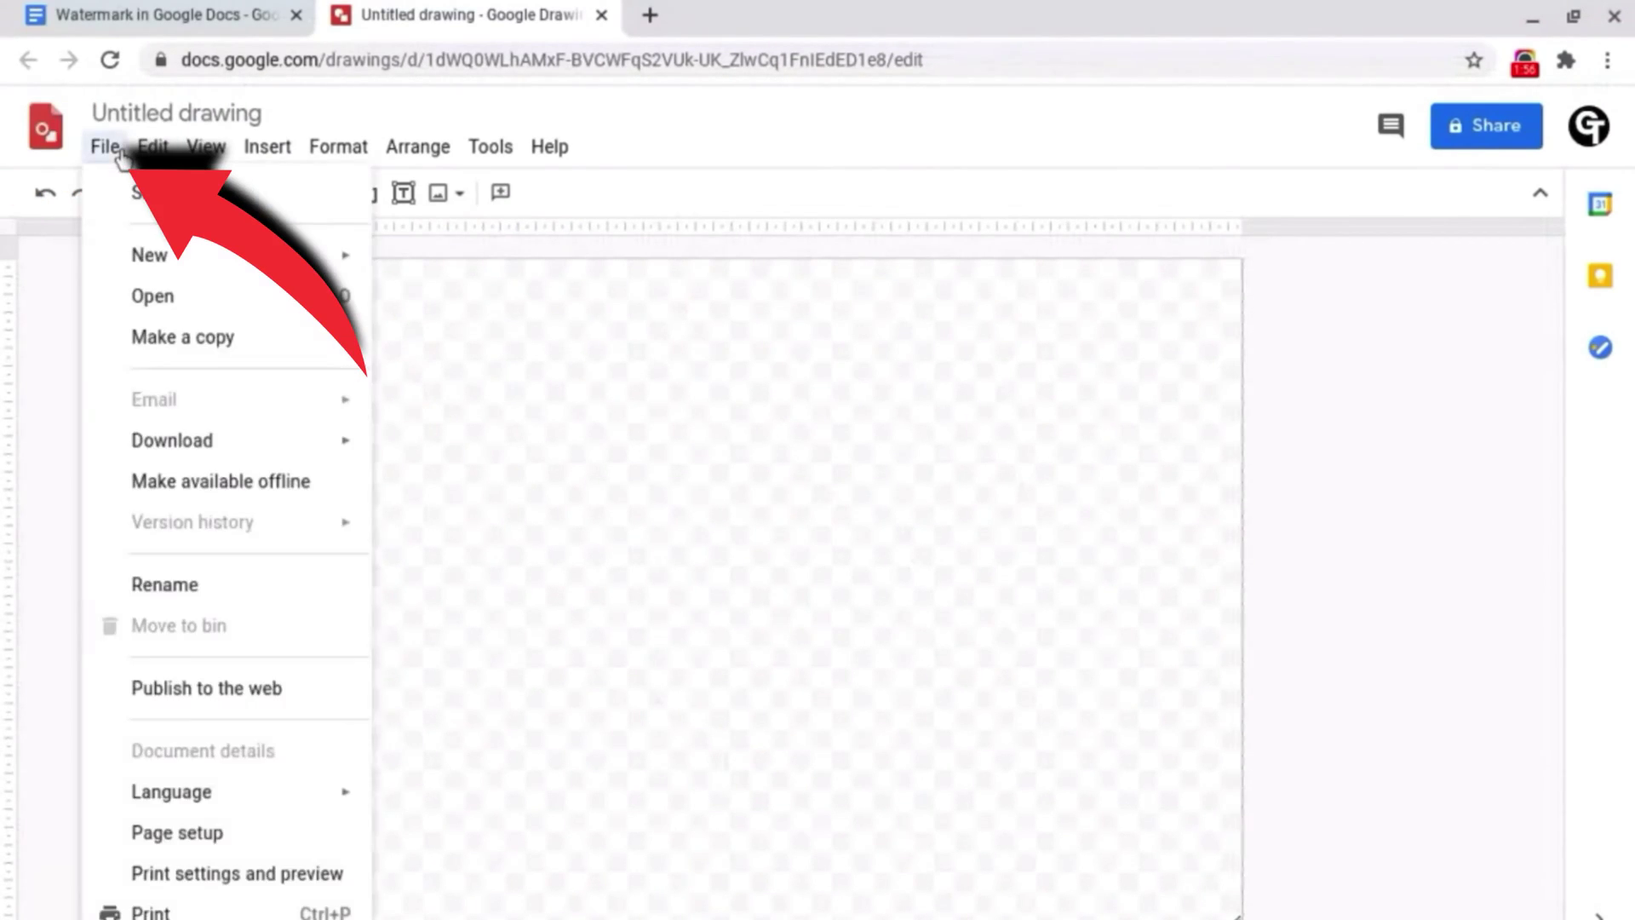
{"action": "left_click", "coordinate": [160, 830]}
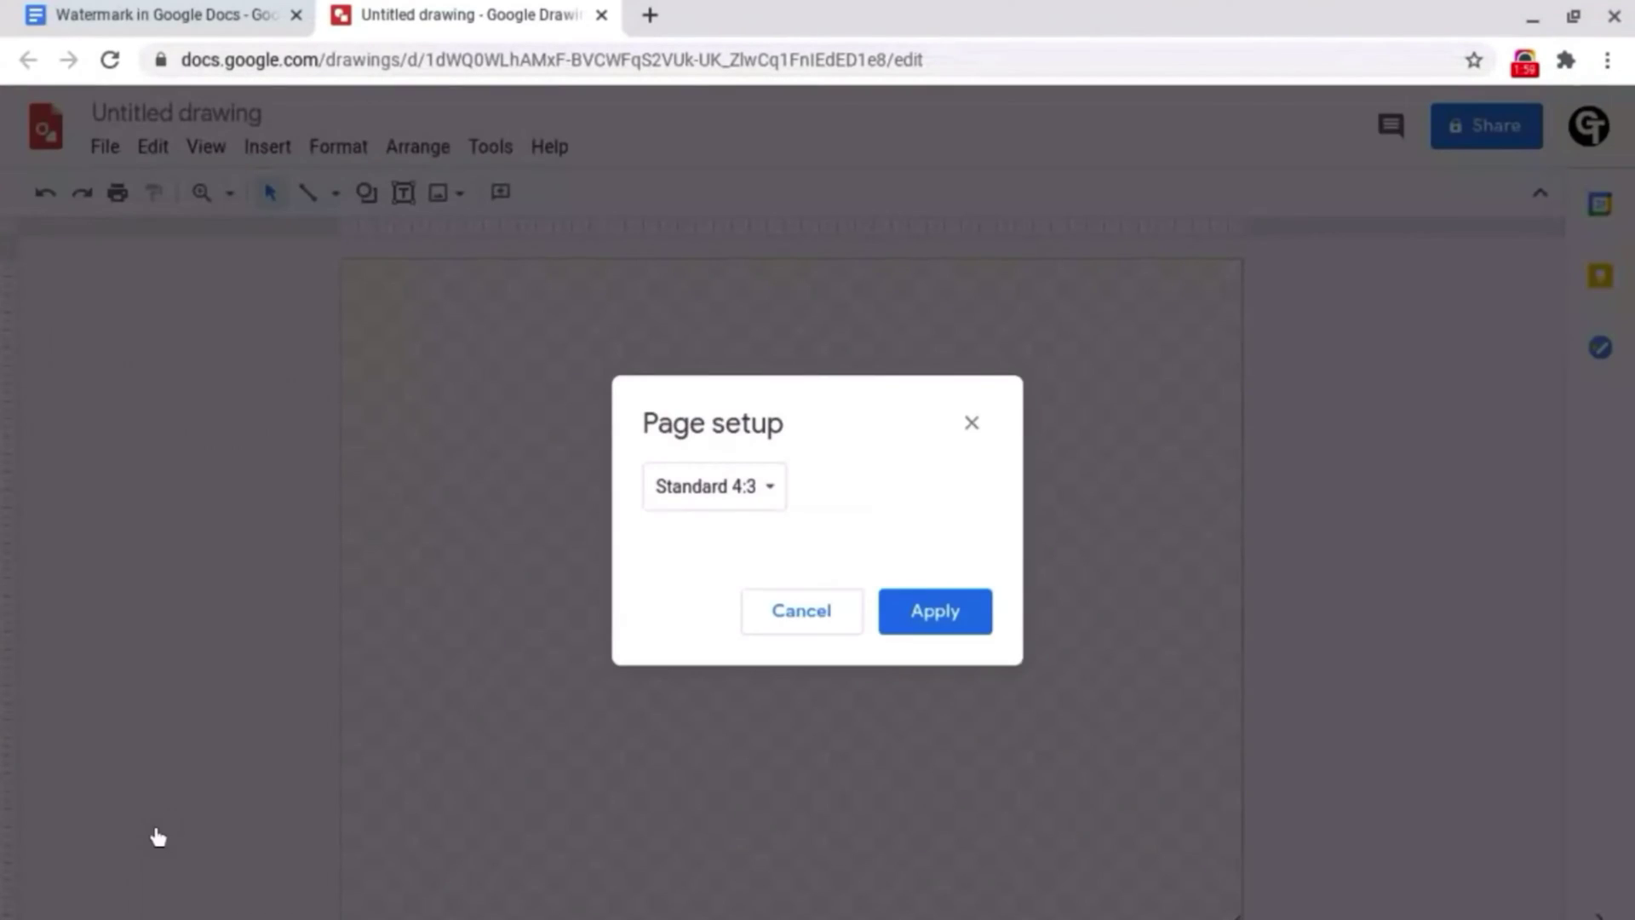
{"action": "left_click", "coordinate": [745, 487]}
{"action": "left_click", "coordinate": [744, 613]}
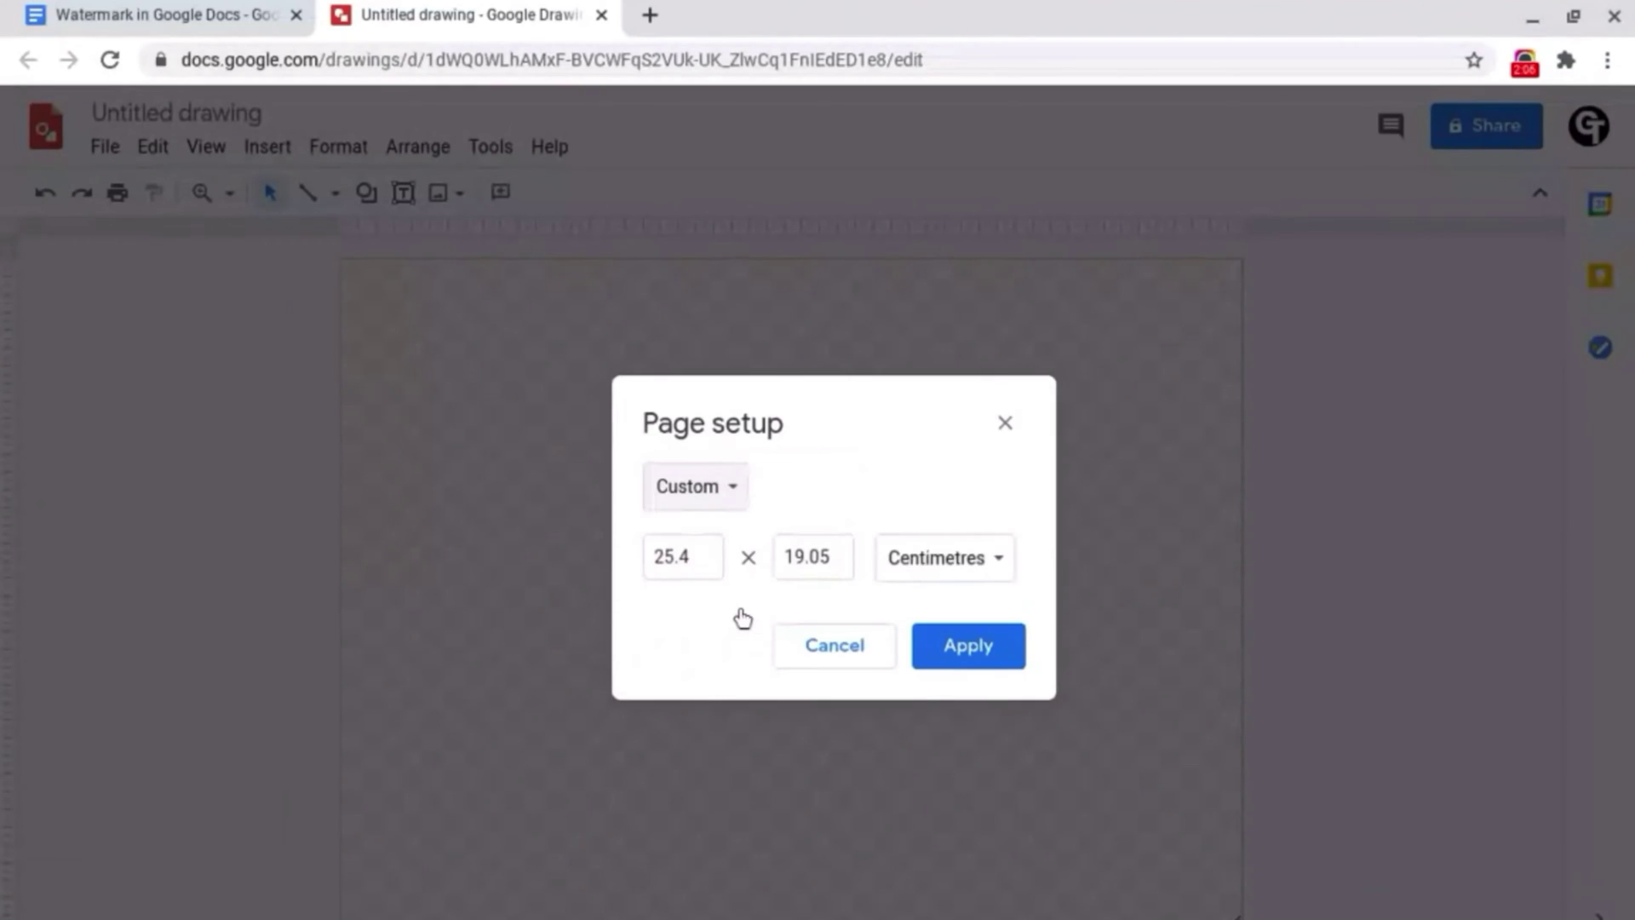
{"action": "left_click", "coordinate": [690, 558]}
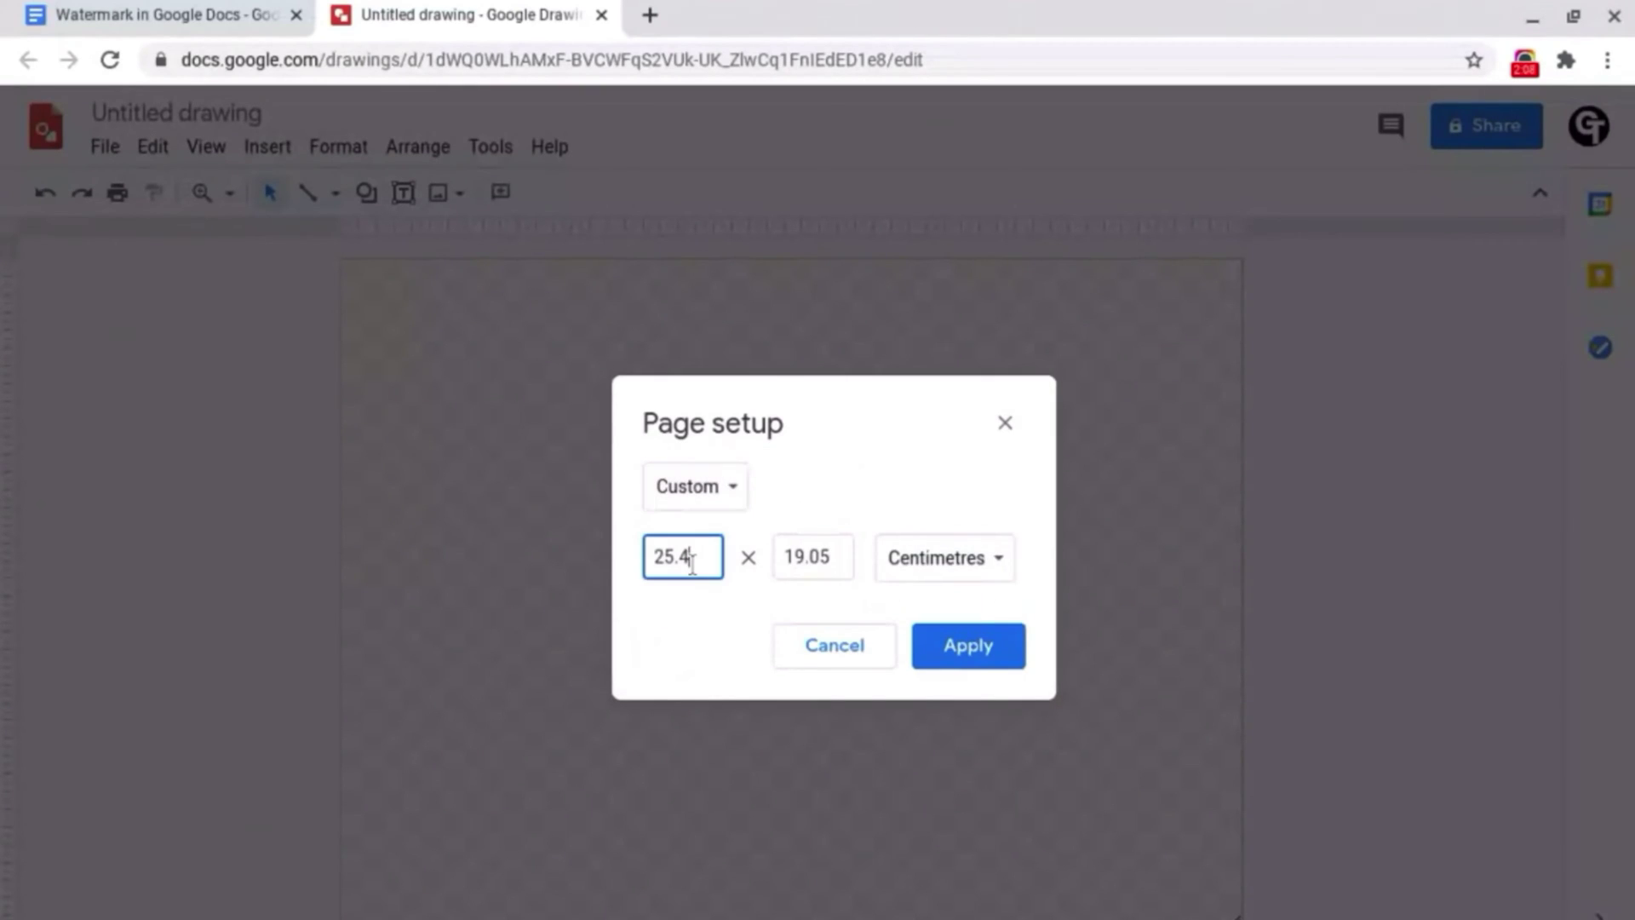
{"action": "double_click", "coordinate": [693, 565]}
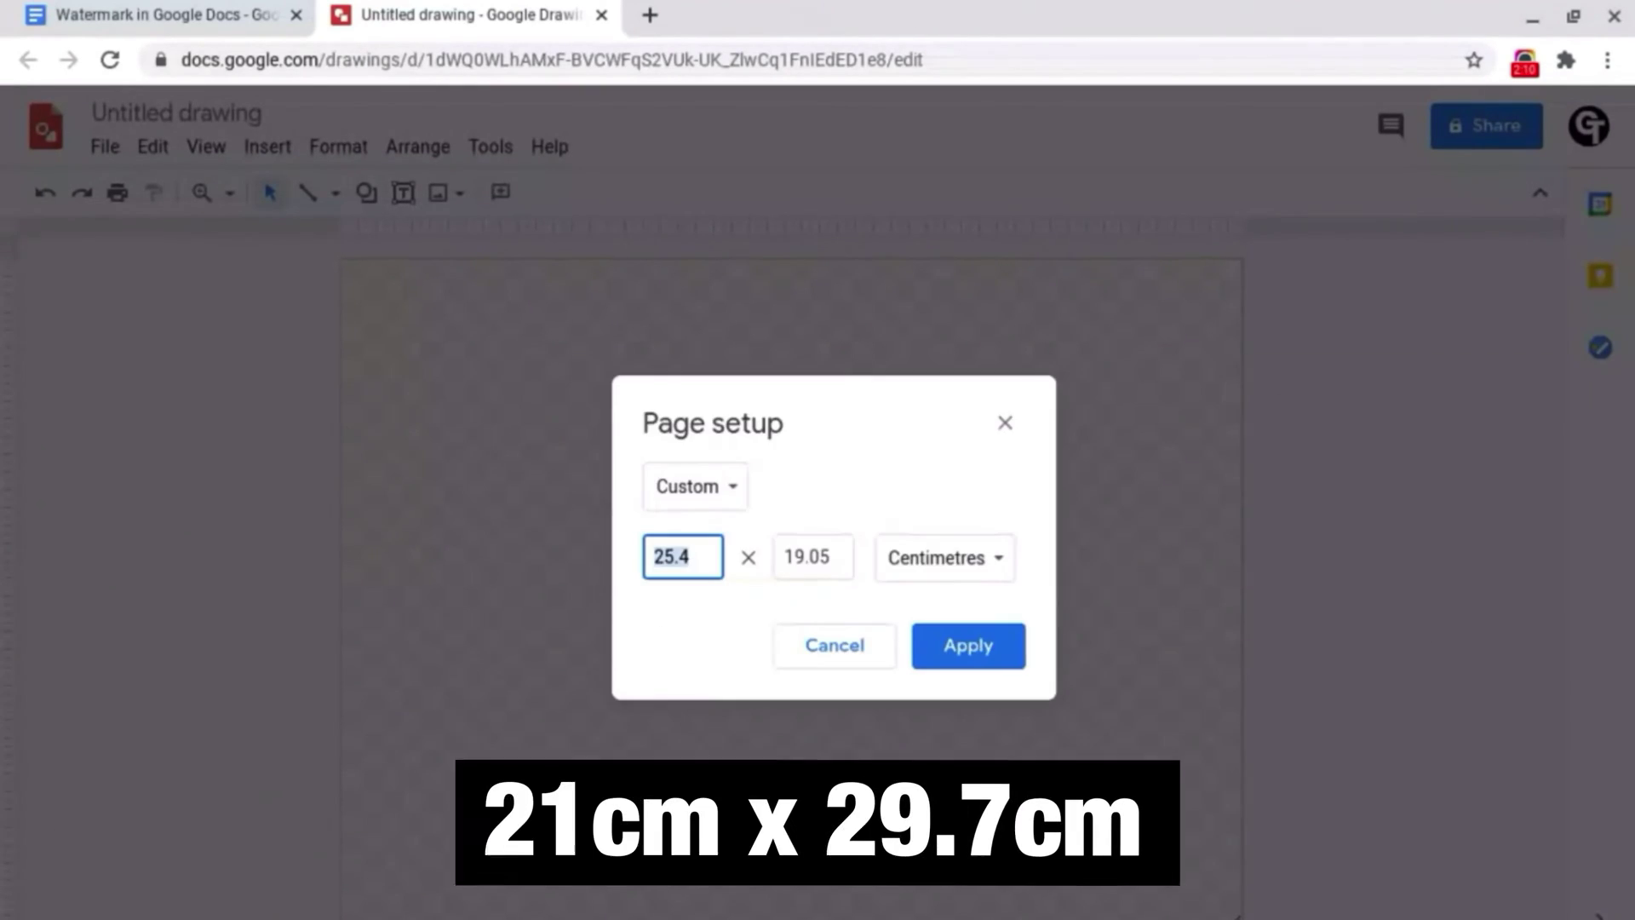
{"action": "key", "text": "BackSpace"}
{"action": "type", "text": "21"}
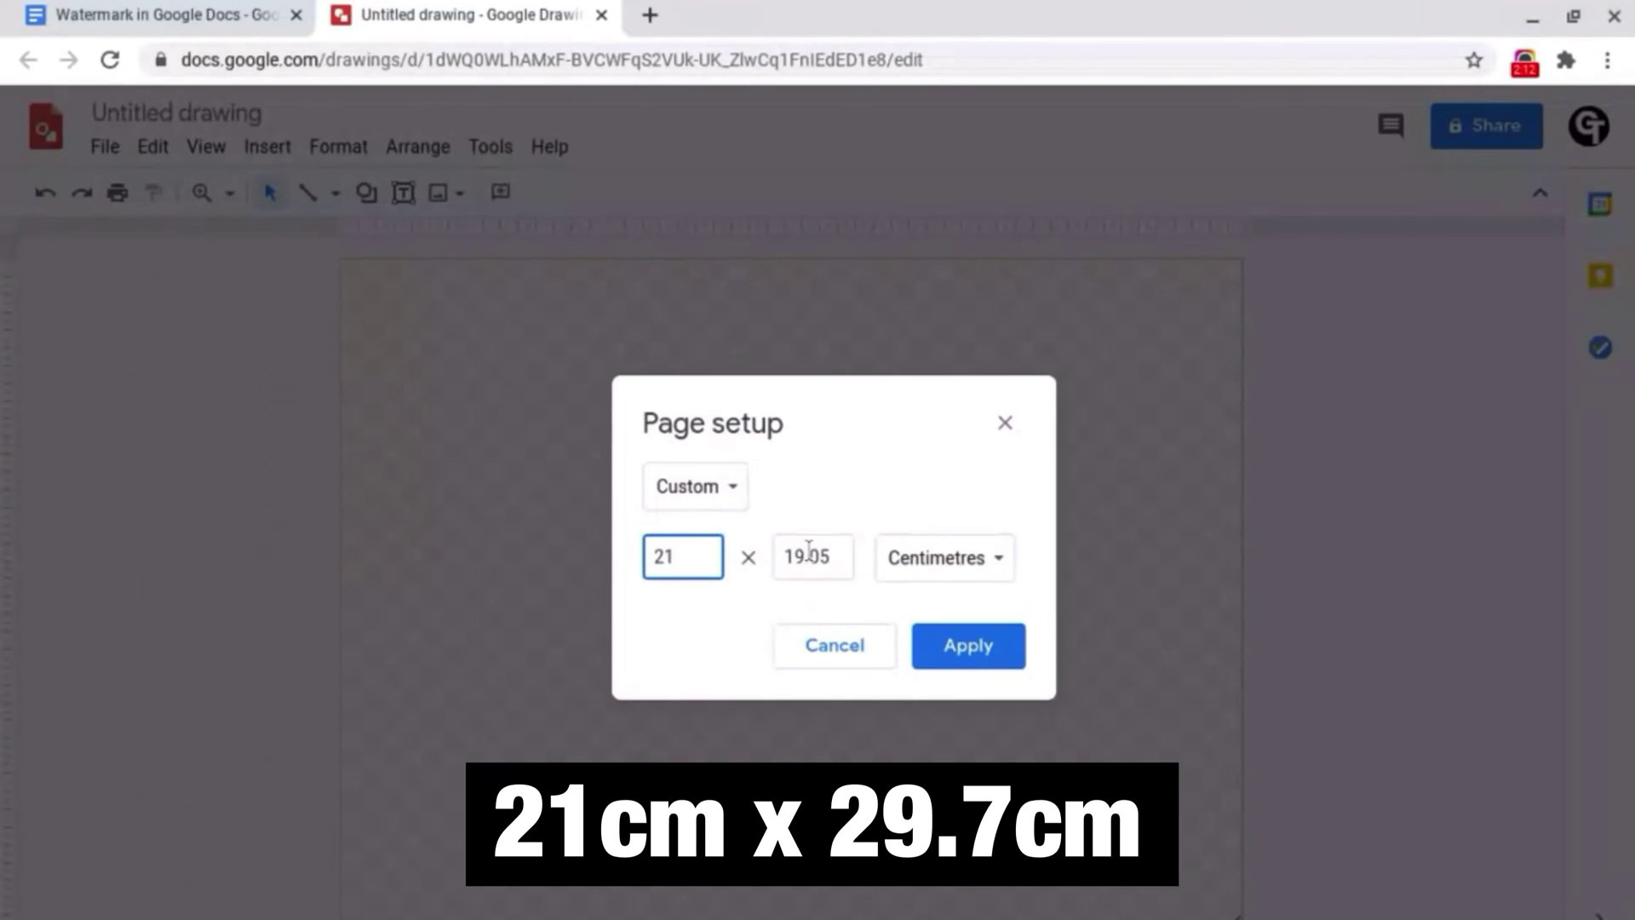
{"action": "double_click", "coordinate": [809, 553]}
{"action": "type", "text": "29.7"}
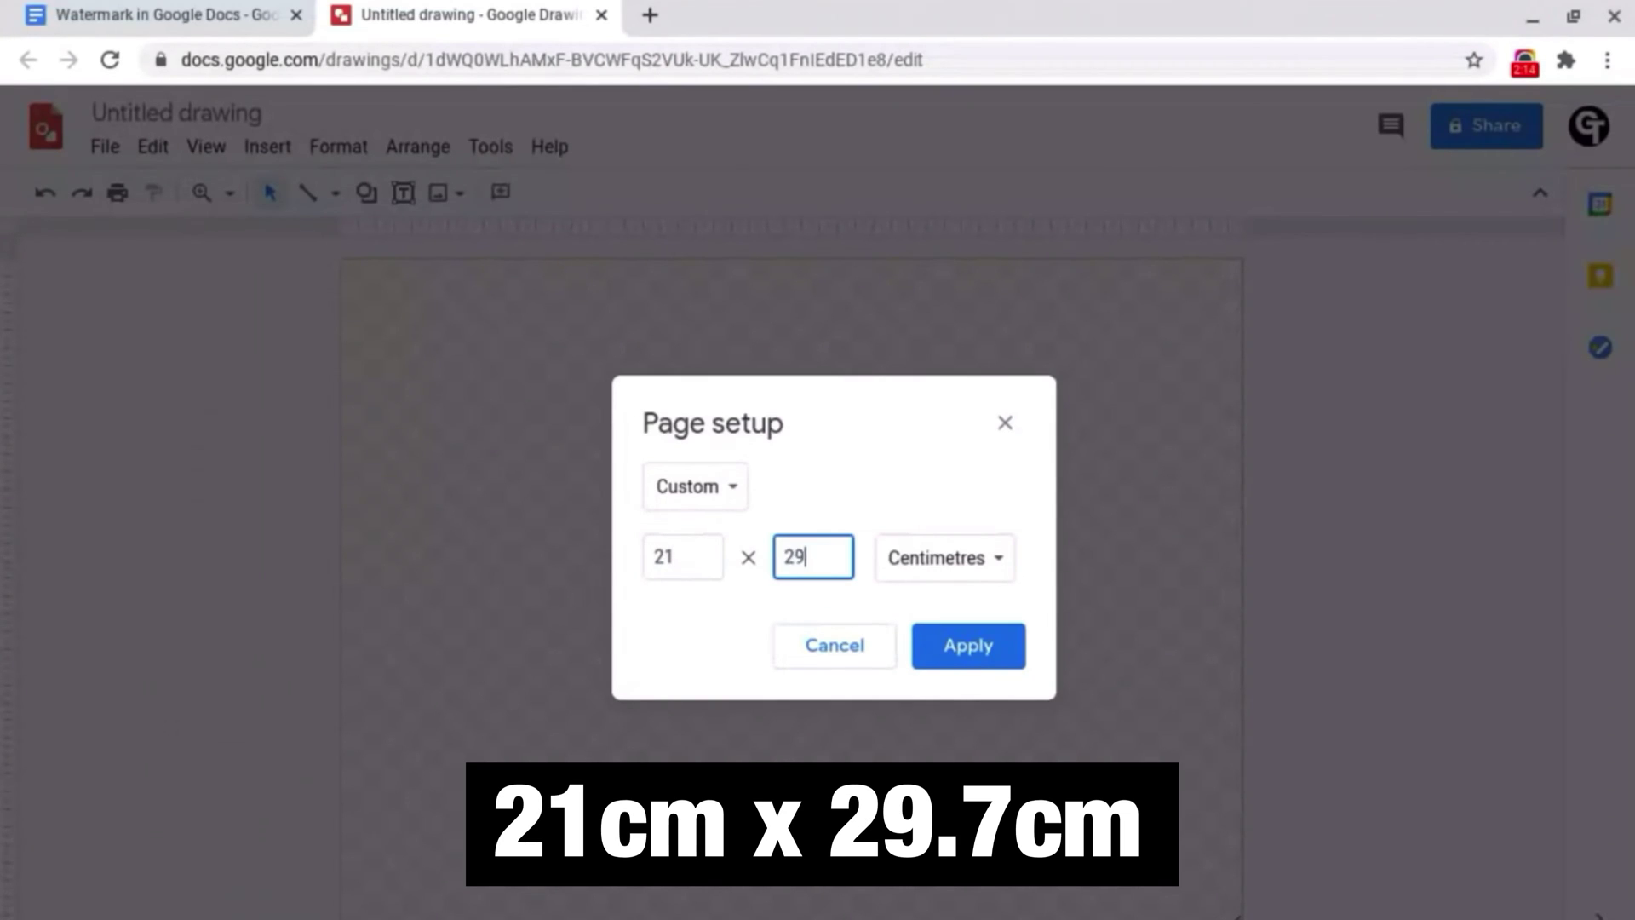
{"action": "left_click", "coordinate": [969, 645]}
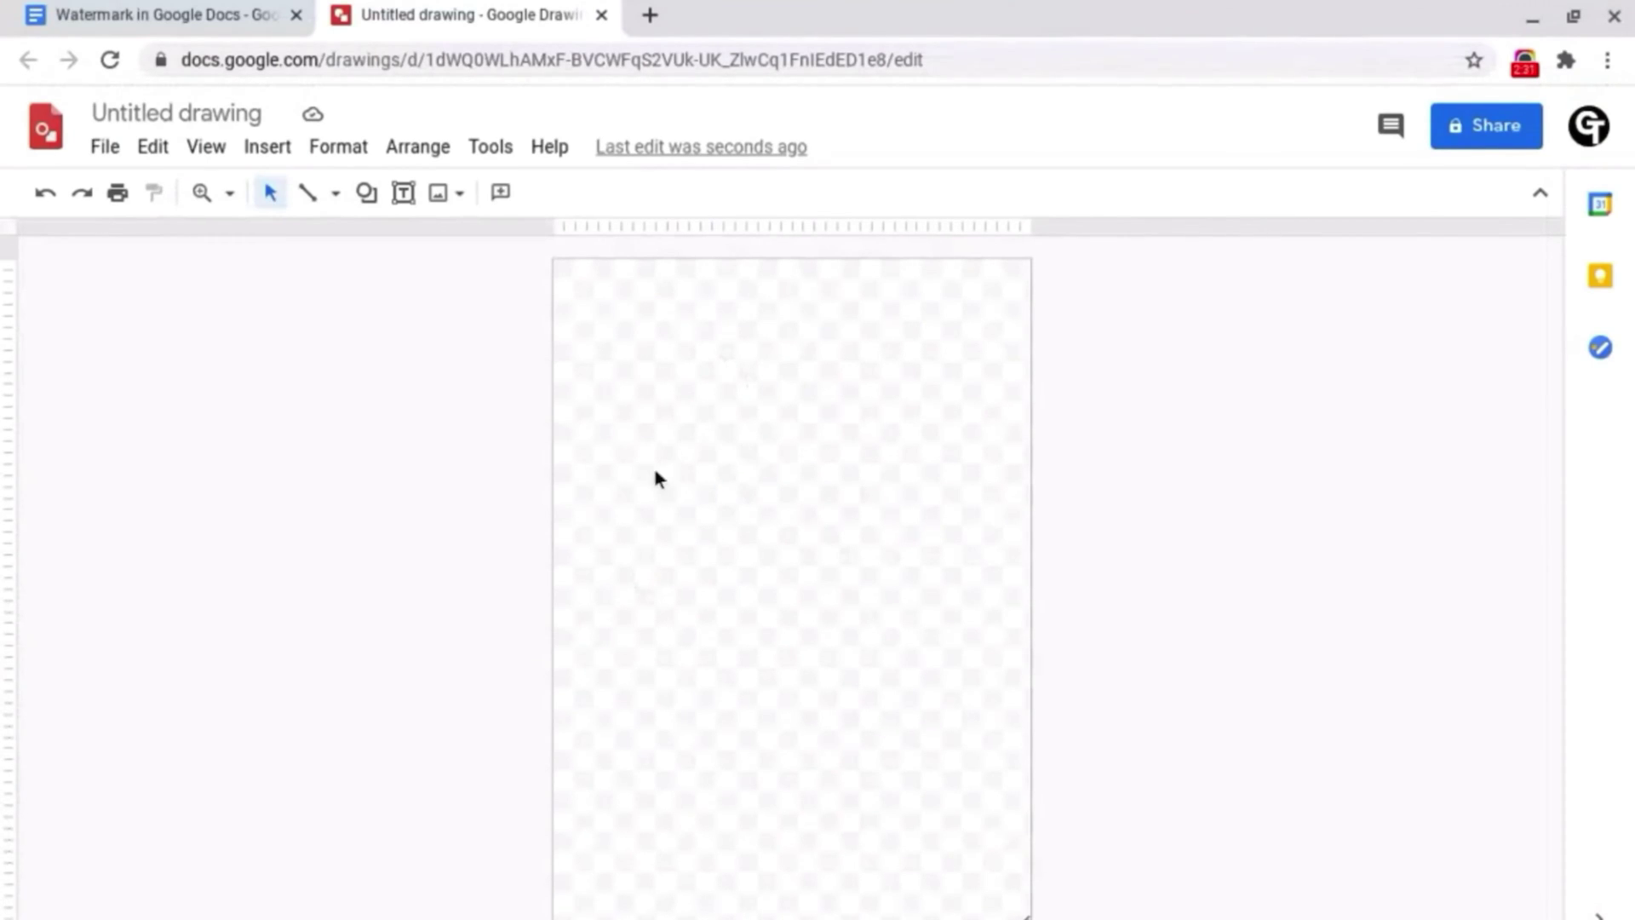
Step: Upload the Google Tutorials logo image from the computer onto the drawing page
{"action": "left_click", "coordinate": [438, 194]}
{"action": "left_click", "coordinate": [494, 239]}
{"action": "left_click", "coordinate": [1373, 843]}
Step: Crop the logo image tightly around the logo from both corners, then reselect it
{"action": "double_click", "coordinate": [810, 554]}
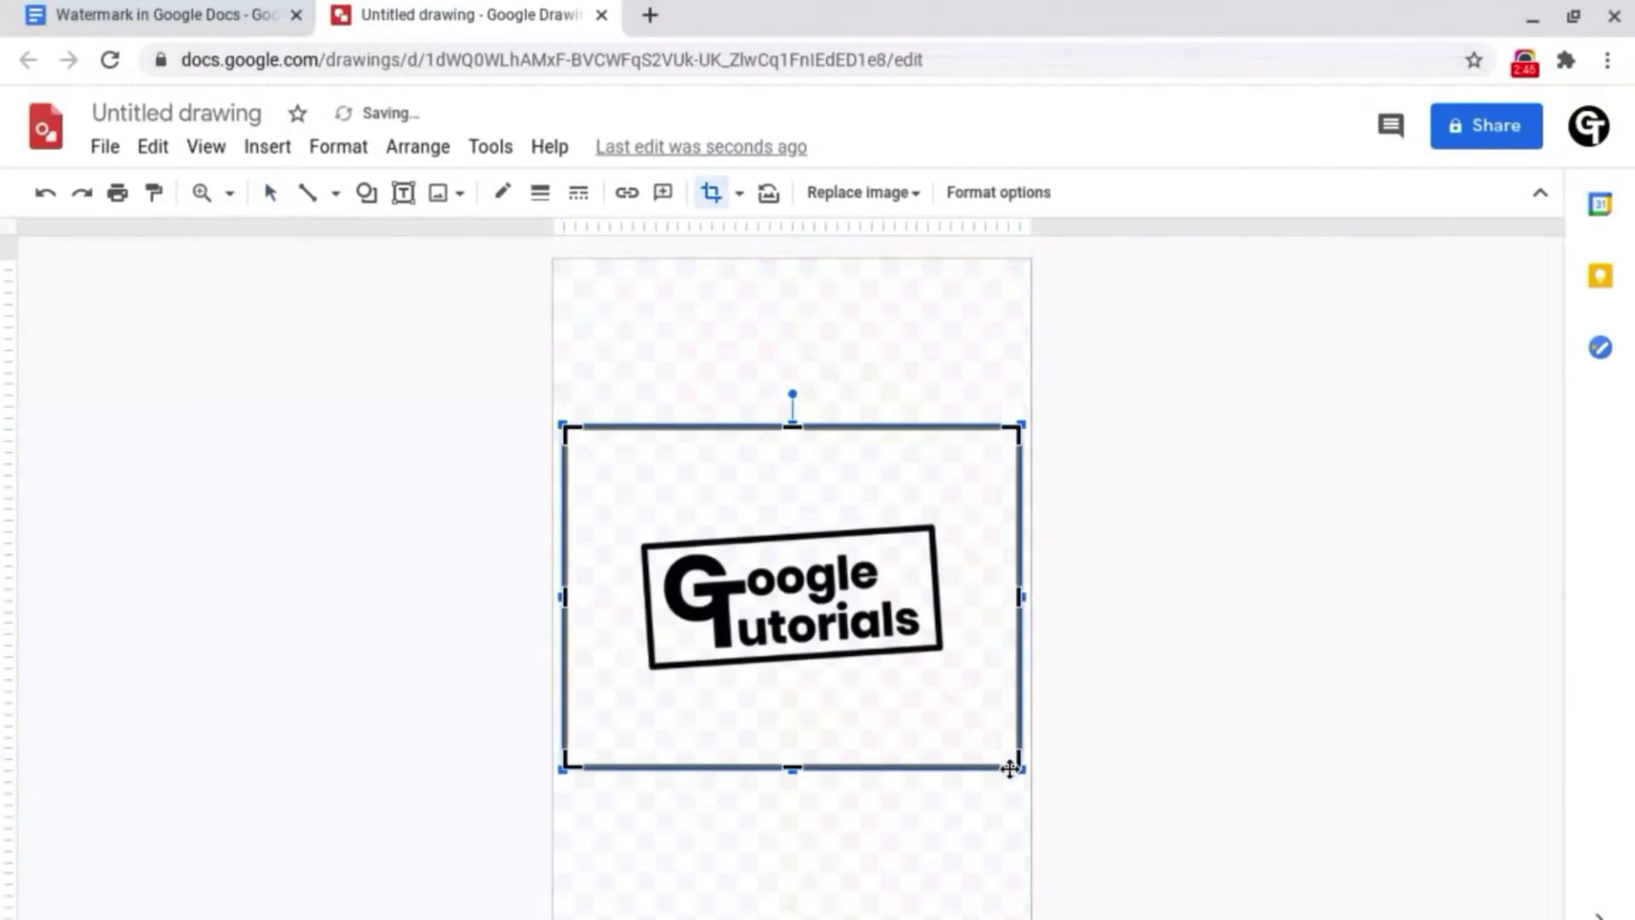
{"action": "left_click_drag", "start_coordinate": [1020, 768], "coordinate": [962, 682]}
{"action": "left_click_drag", "start_coordinate": [566, 426], "coordinate": [628, 519]}
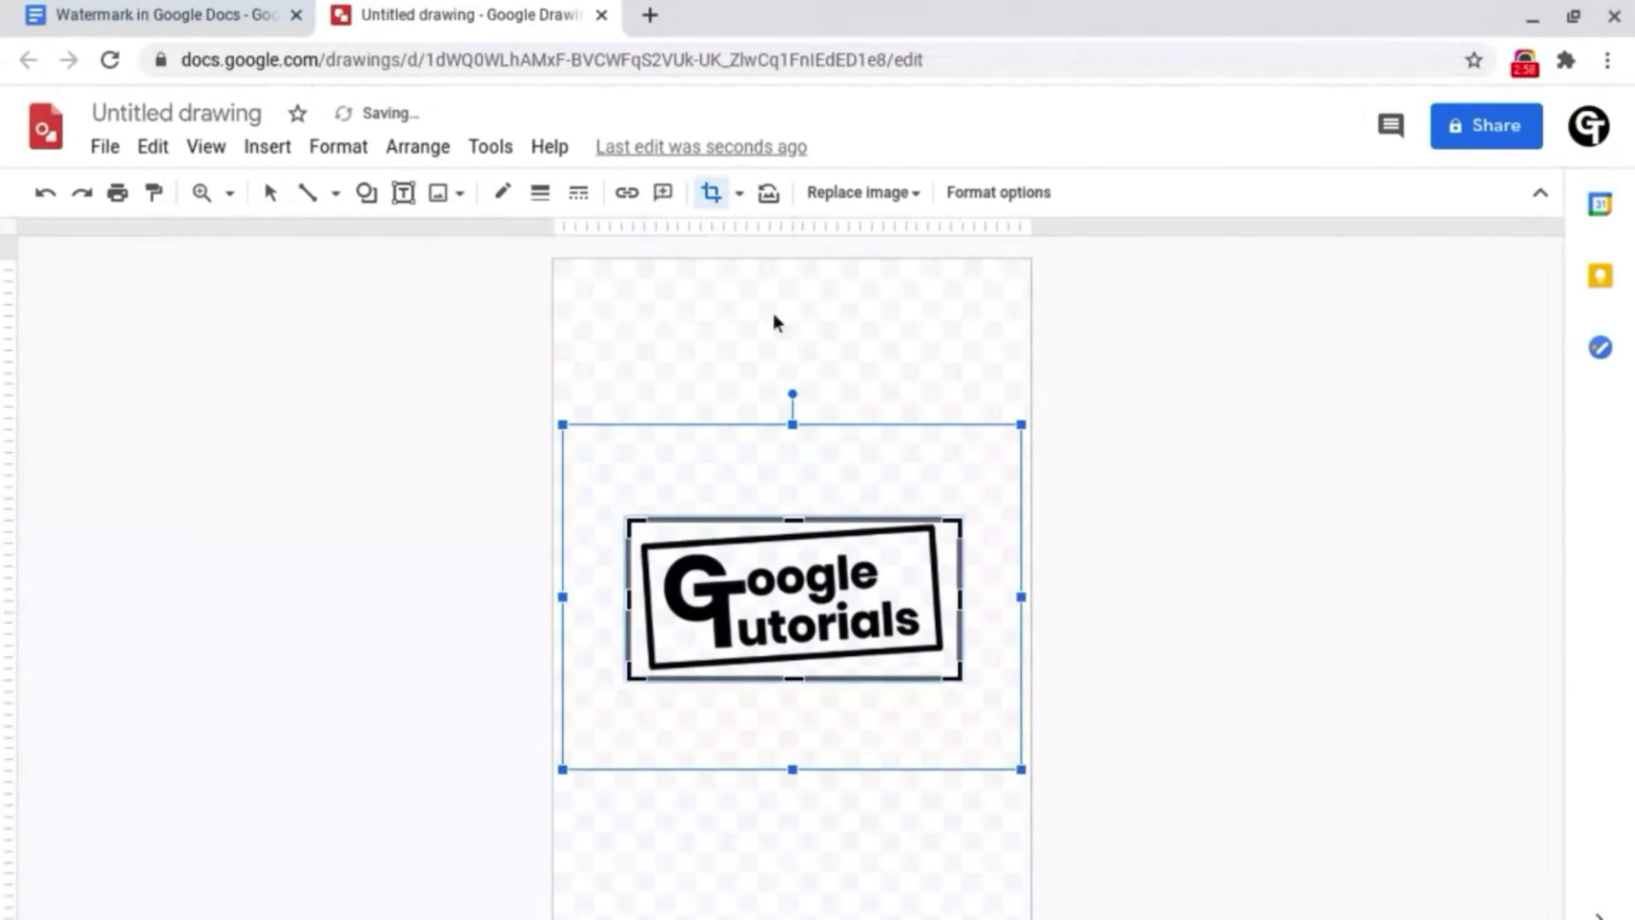
{"action": "key", "text": "Return"}
{"action": "left_click", "coordinate": [937, 804]}
{"action": "left_click", "coordinate": [878, 664]}
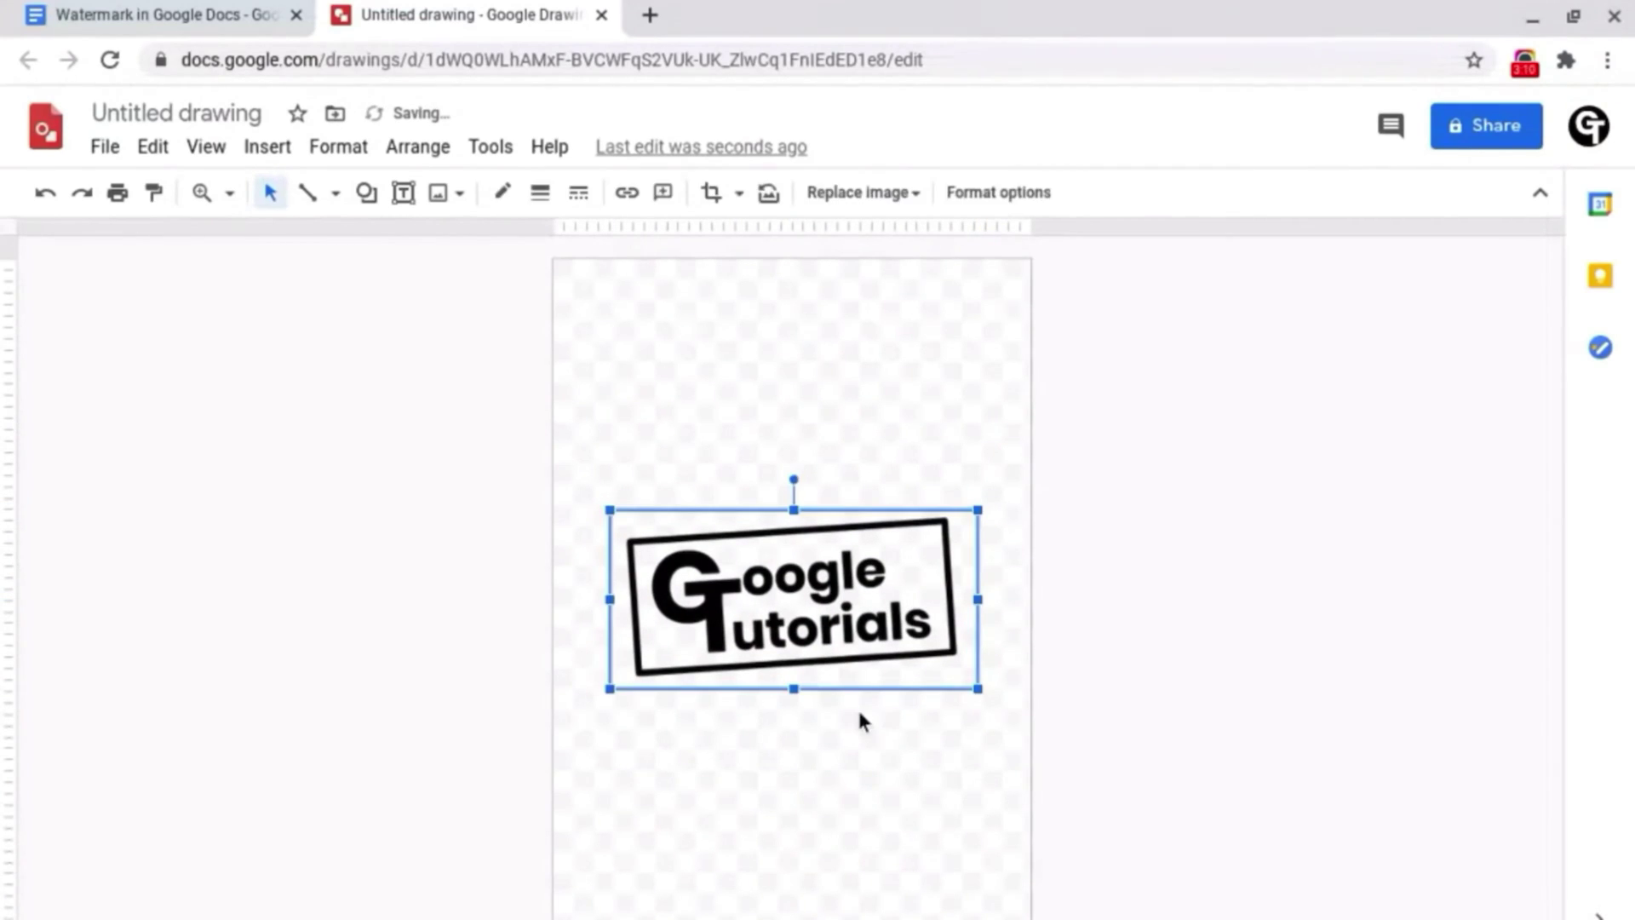
{"action": "left_click", "coordinate": [857, 707]}
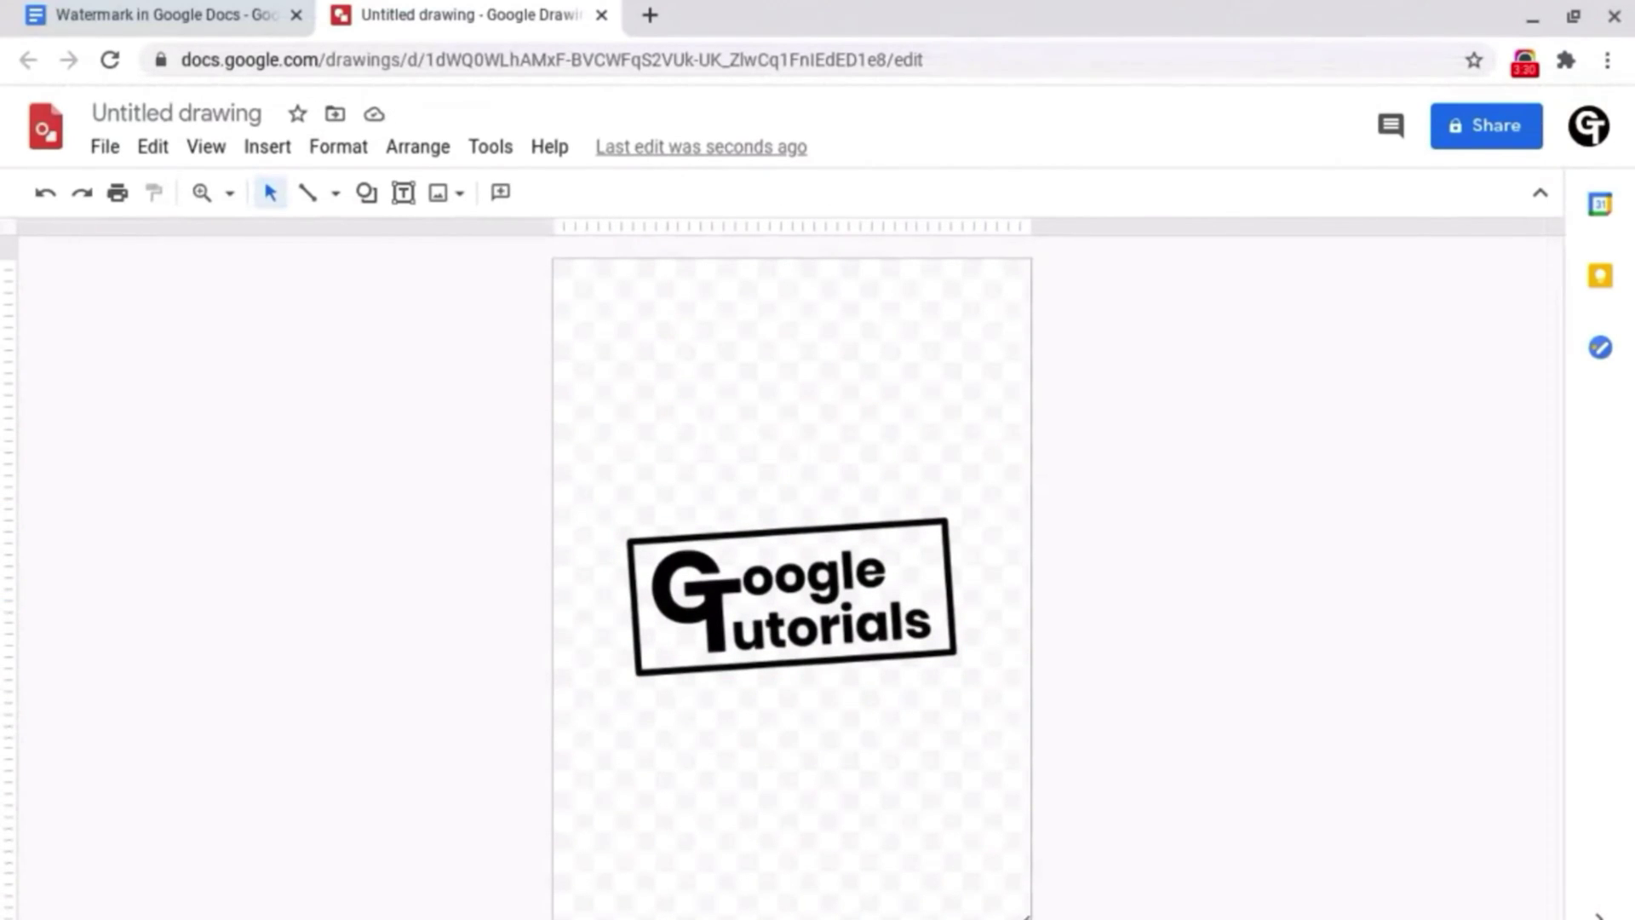
{"action": "left_click", "coordinate": [837, 649]}
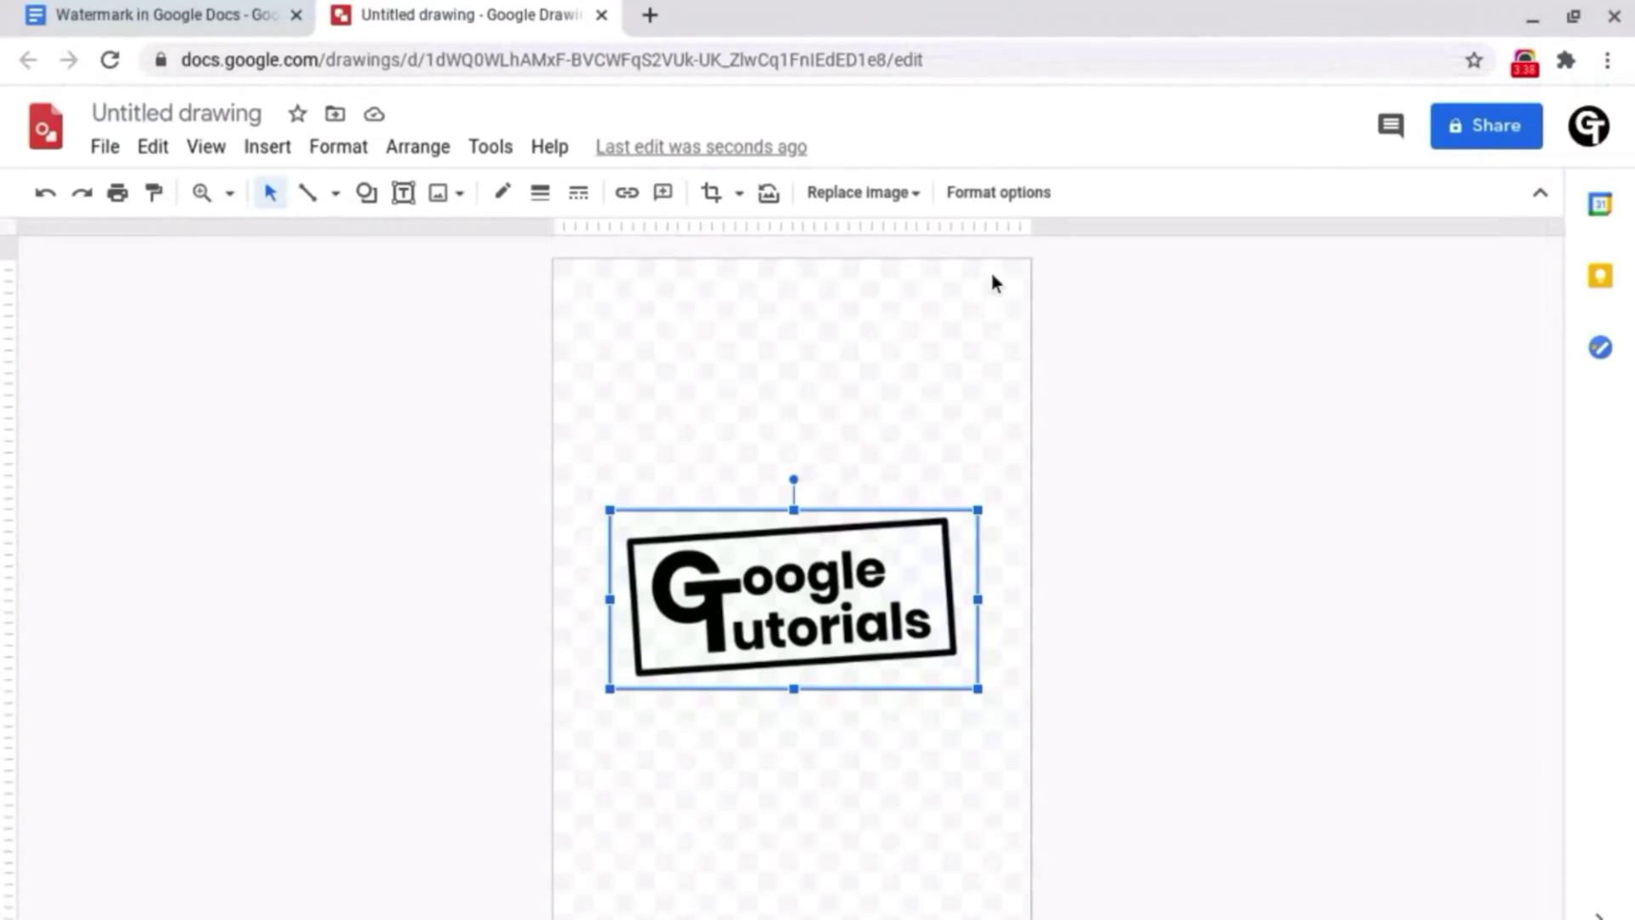
Step: Raise the logo's transparency to about 76% in Format options Adjustments
{"action": "left_click", "coordinate": [996, 193]}
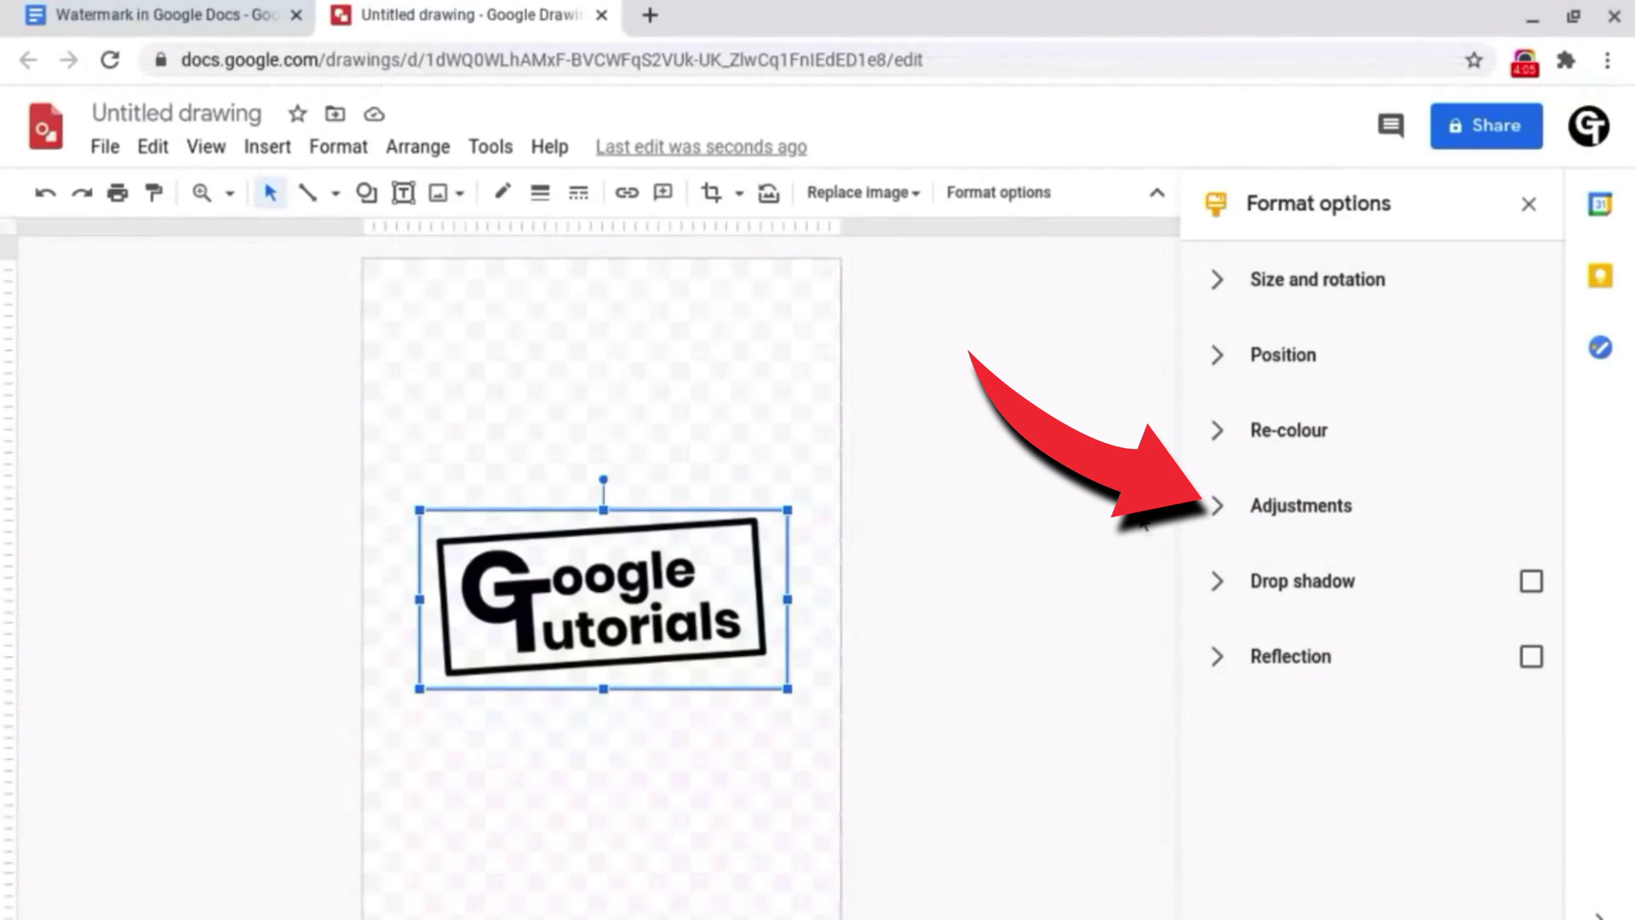
{"action": "left_click", "coordinate": [1214, 511]}
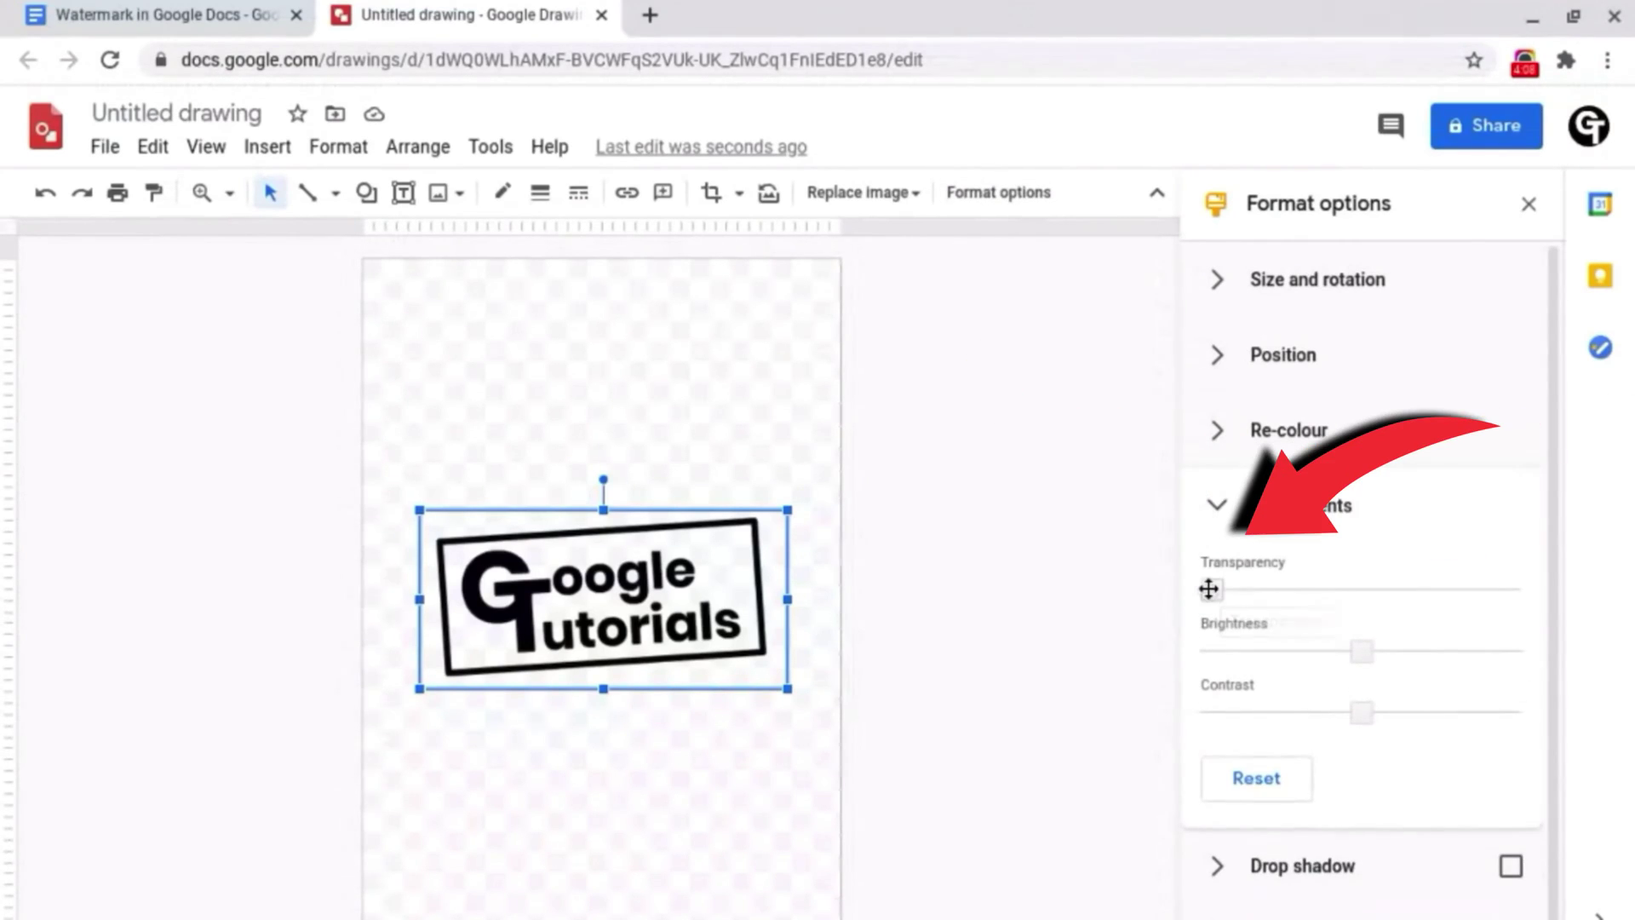
{"action": "left_click_drag", "start_coordinate": [1210, 588], "coordinate": [1441, 590]}
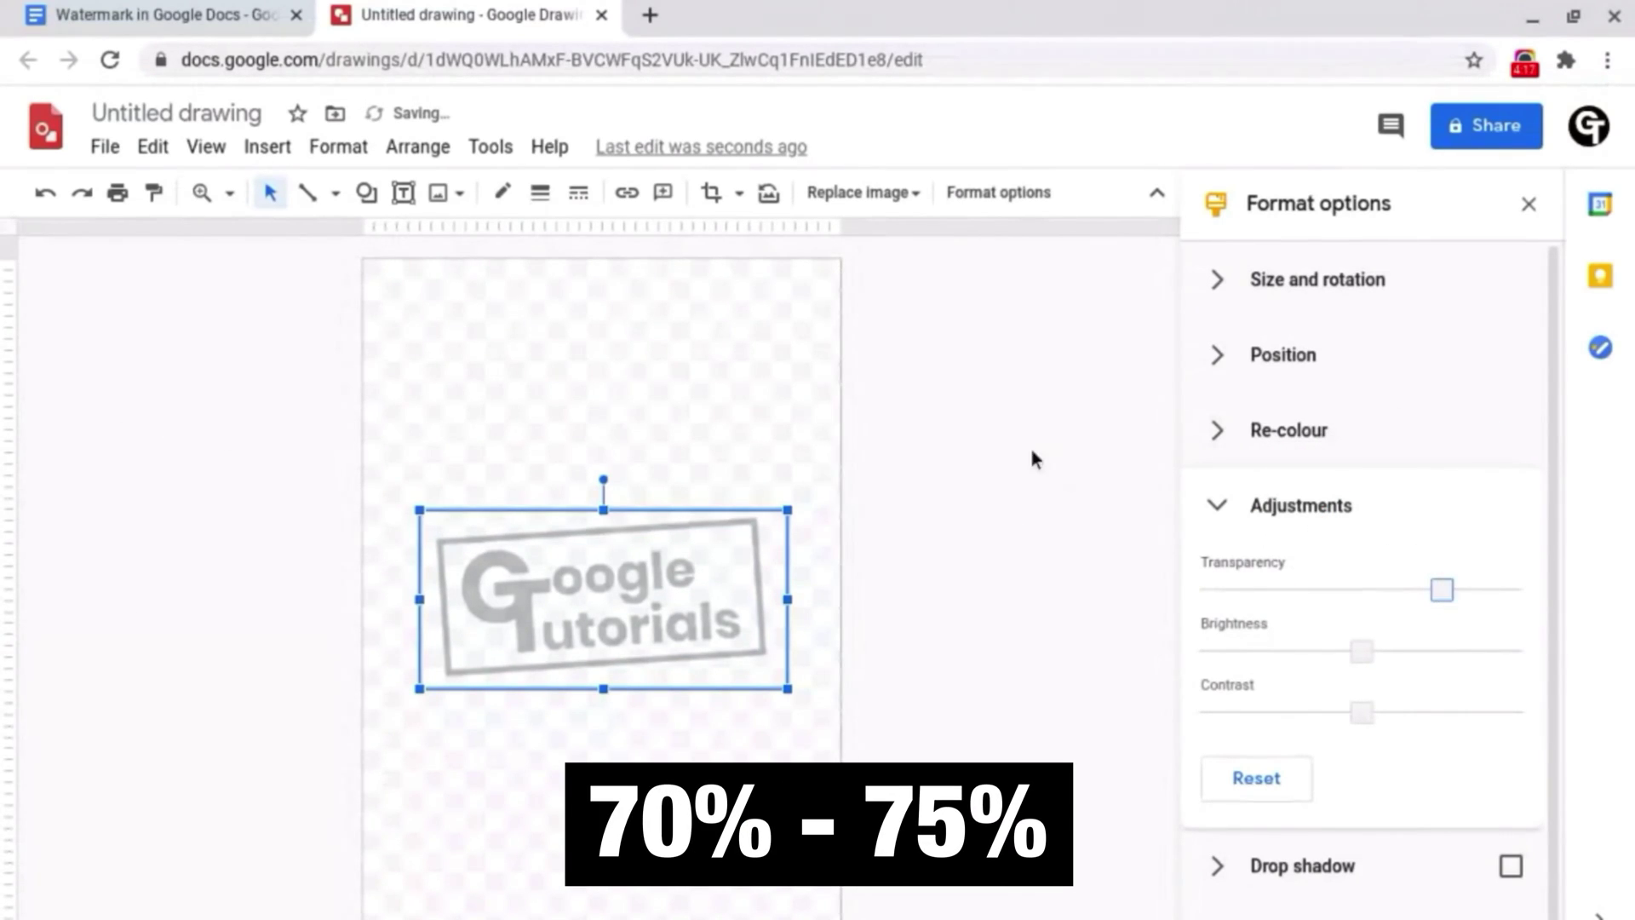
{"action": "left_click", "coordinate": [1528, 204]}
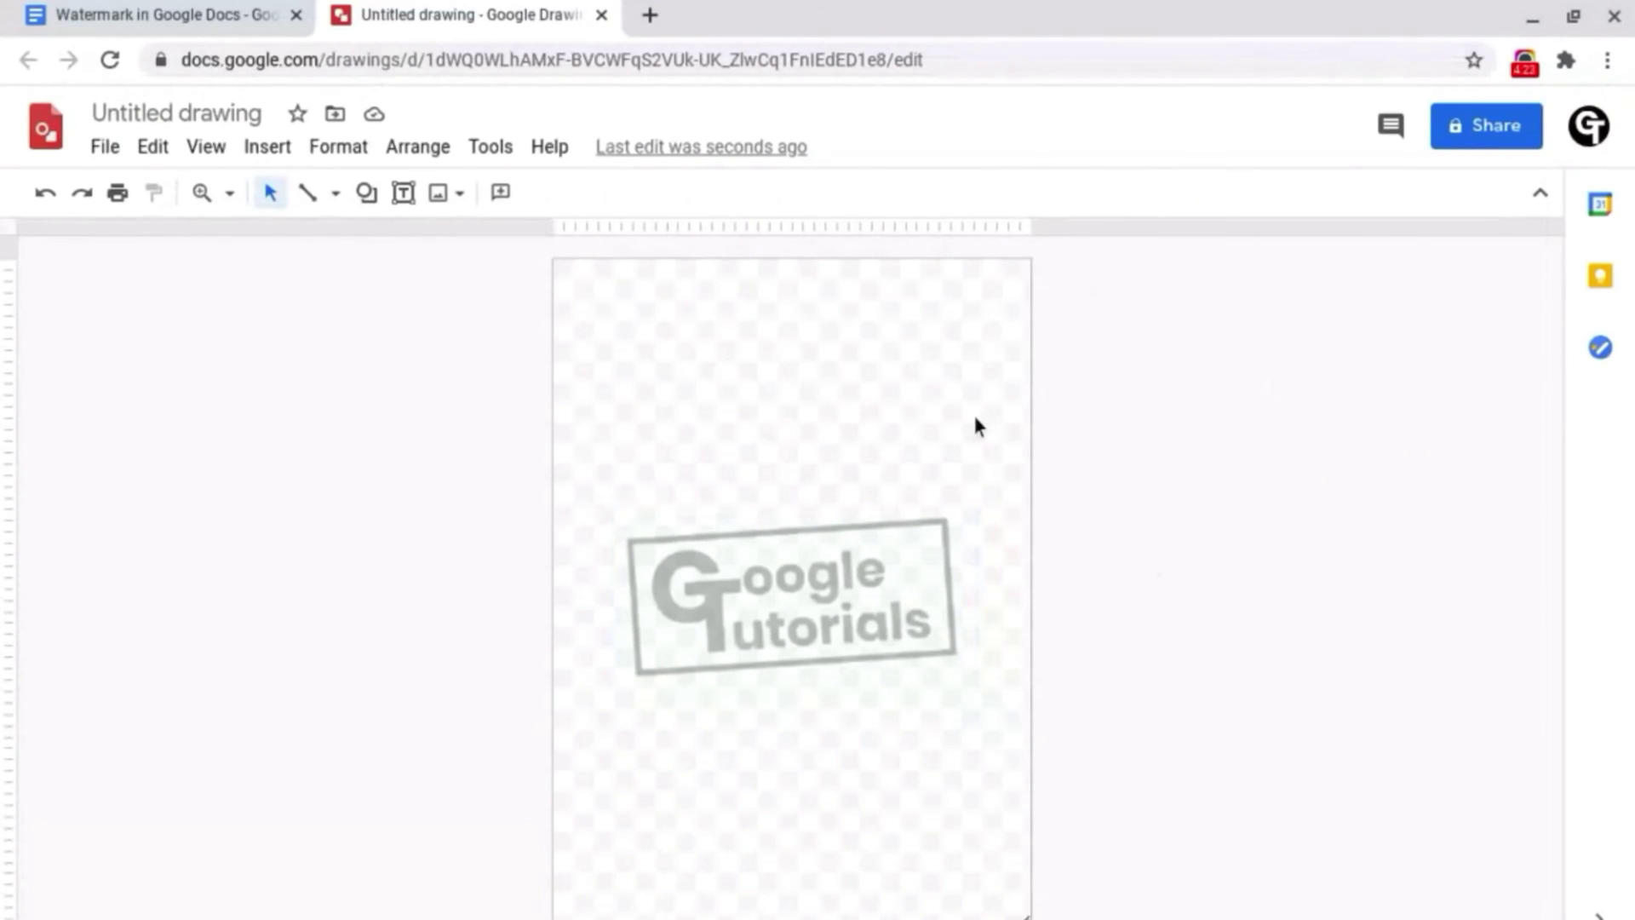
Step: Draw a text box across the top of the page containing 'Test Document'
{"action": "left_click", "coordinate": [404, 193]}
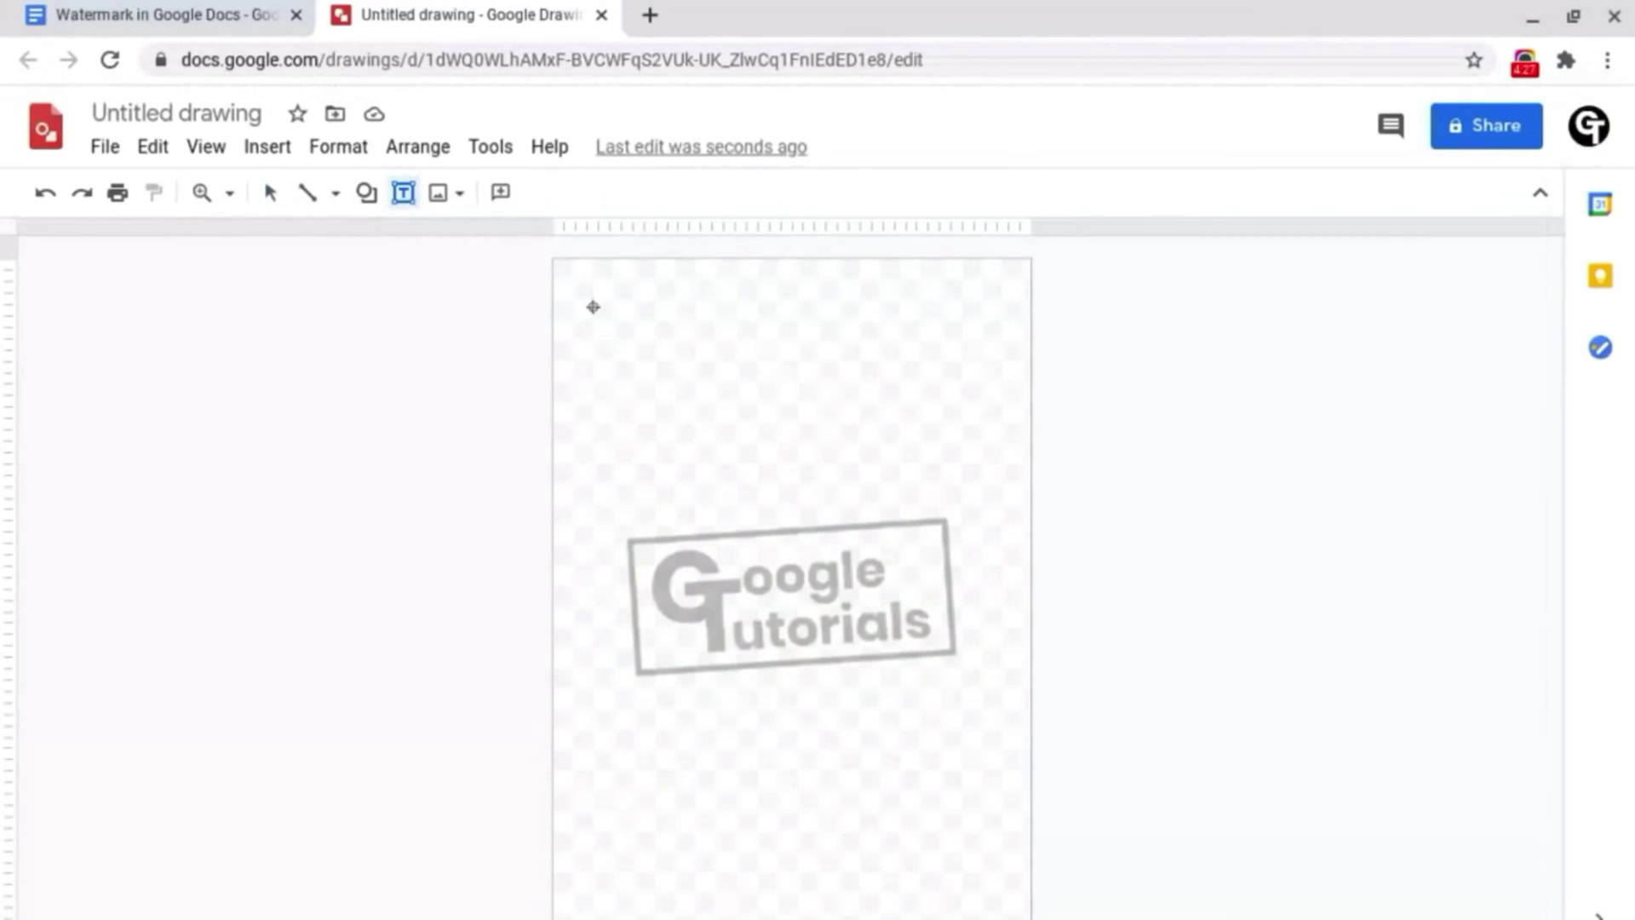
{"action": "left_click_drag", "start_coordinate": [582, 284], "coordinate": [969, 330]}
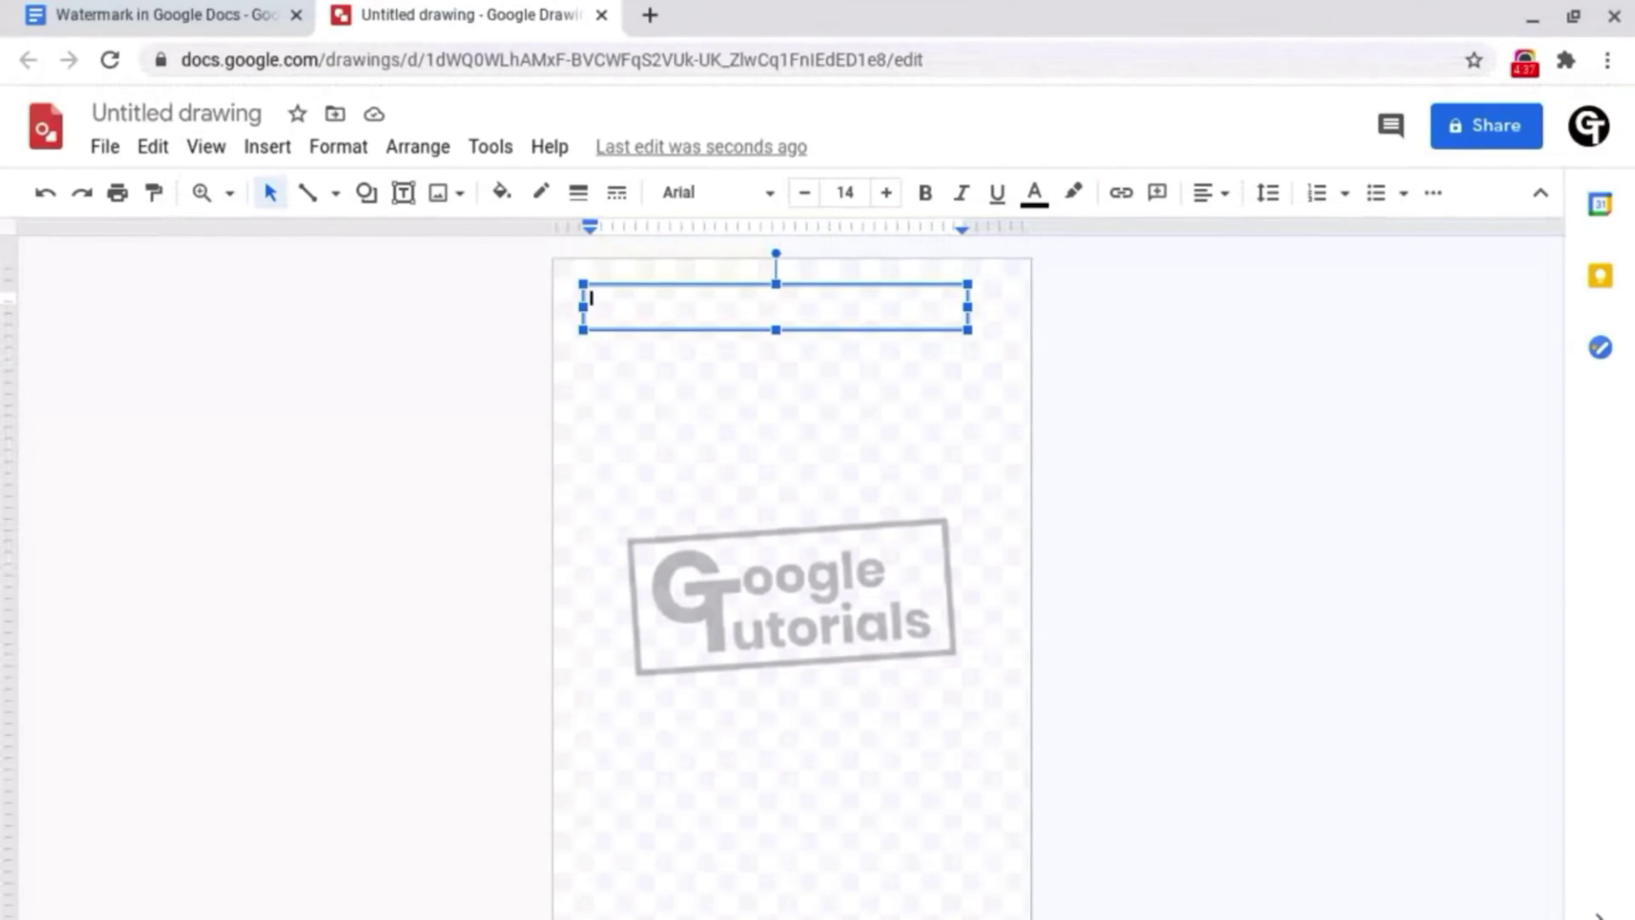
{"action": "type", "text": "Test Document"}
{"action": "key", "text": "Escape"}
{"action": "key", "text": "Escape"}
Step: Repeat the 'Test Document' line by copy-pasting, trimming excess, until it reaches the page bottom
{"action": "triple_click", "coordinate": [664, 314]}
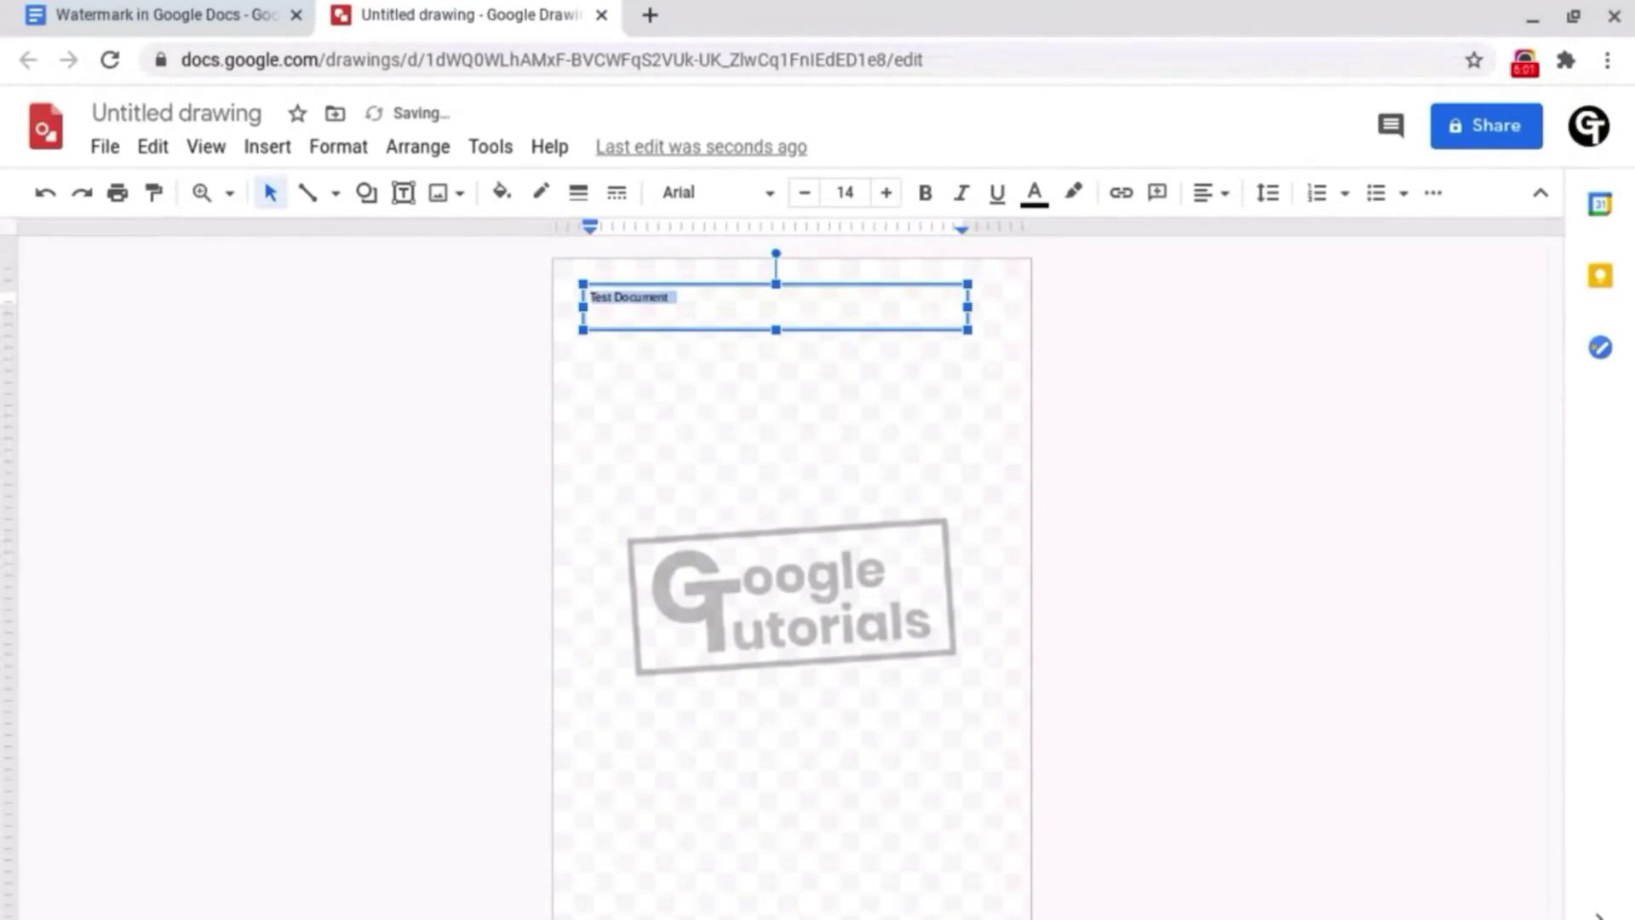
{"action": "key", "text": "ctrl+c"}
{"action": "key", "text": "End"}
{"action": "key", "text": "ctrl+v"}
{"action": "key", "text": "ctrl+v"}
{"action": "key", "text": "ctrl+v"}
{"action": "key", "text": "ctrl+v"}
{"action": "key", "text": "ctrl+v"}
{"action": "key", "text": "ctrl+v"}
{"action": "key", "text": "ctrl+v"}
{"action": "key", "text": "ctrl+v"}
{"action": "key", "text": "ctrl+v"}
{"action": "key", "text": "ctrl+v"}
{"action": "key", "text": "ctrl+v"}
{"action": "key", "text": "ctrl+v"}
{"action": "key", "text": "ctrl+v"}
{"action": "key", "text": "ctrl+v"}
{"action": "key", "text": "ctrl+v"}
{"action": "key", "text": "ctrl+v"}
{"action": "key", "text": "ctrl+v"}
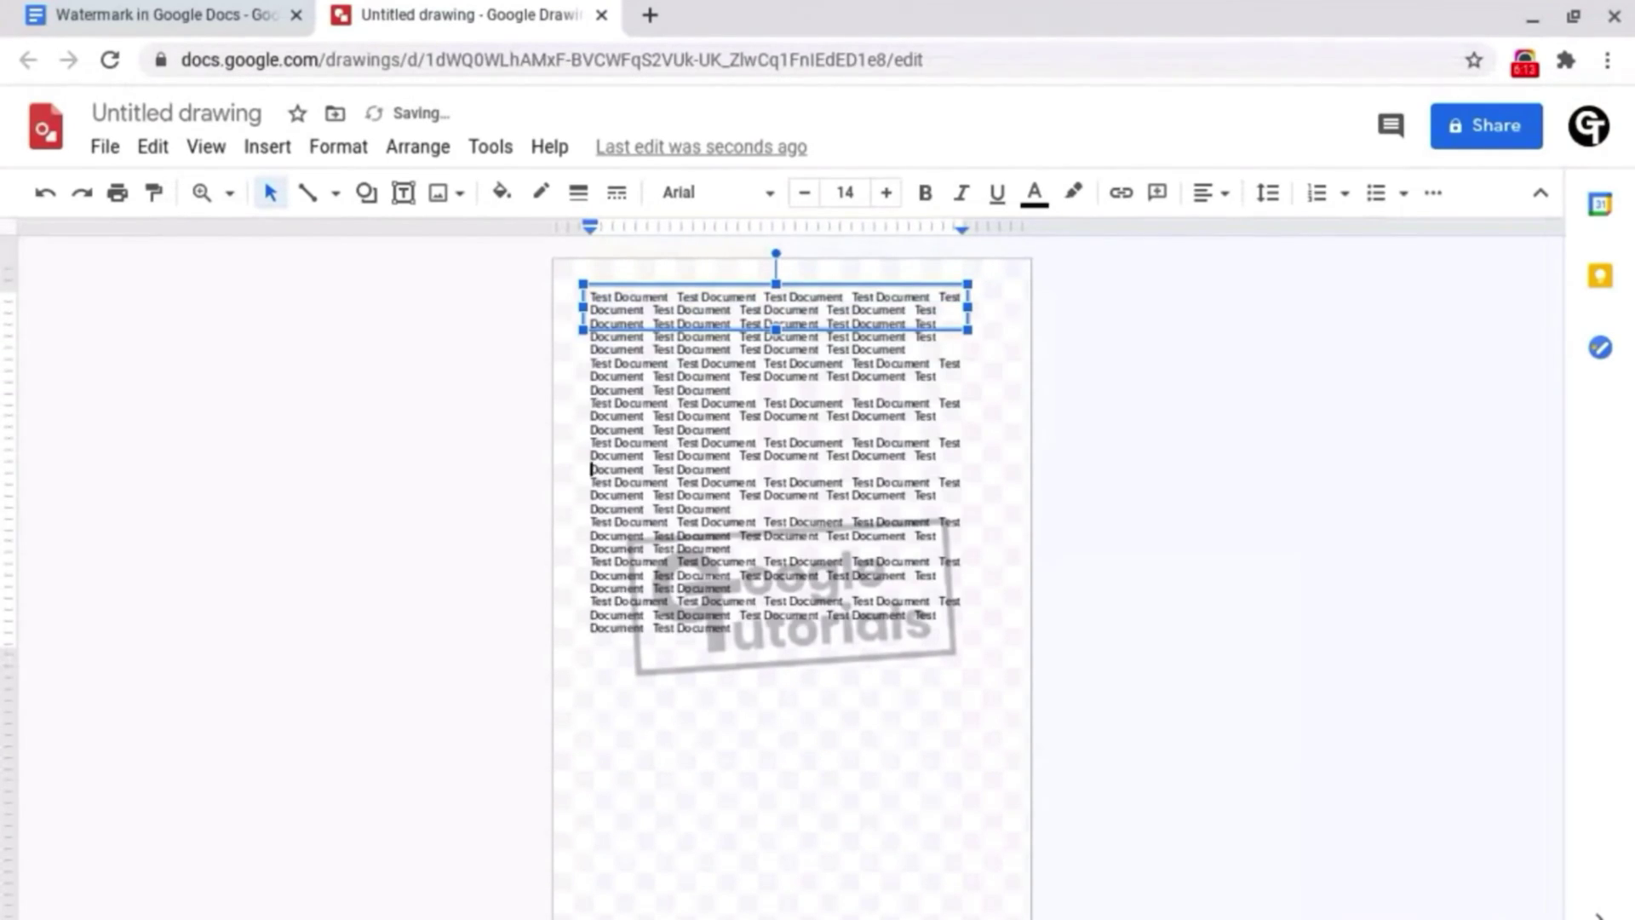
{"action": "left_click_drag", "start_coordinate": [915, 417], "coordinate": [767, 631]}
{"action": "key", "text": "Delete"}
{"action": "key", "text": "ctrl+a"}
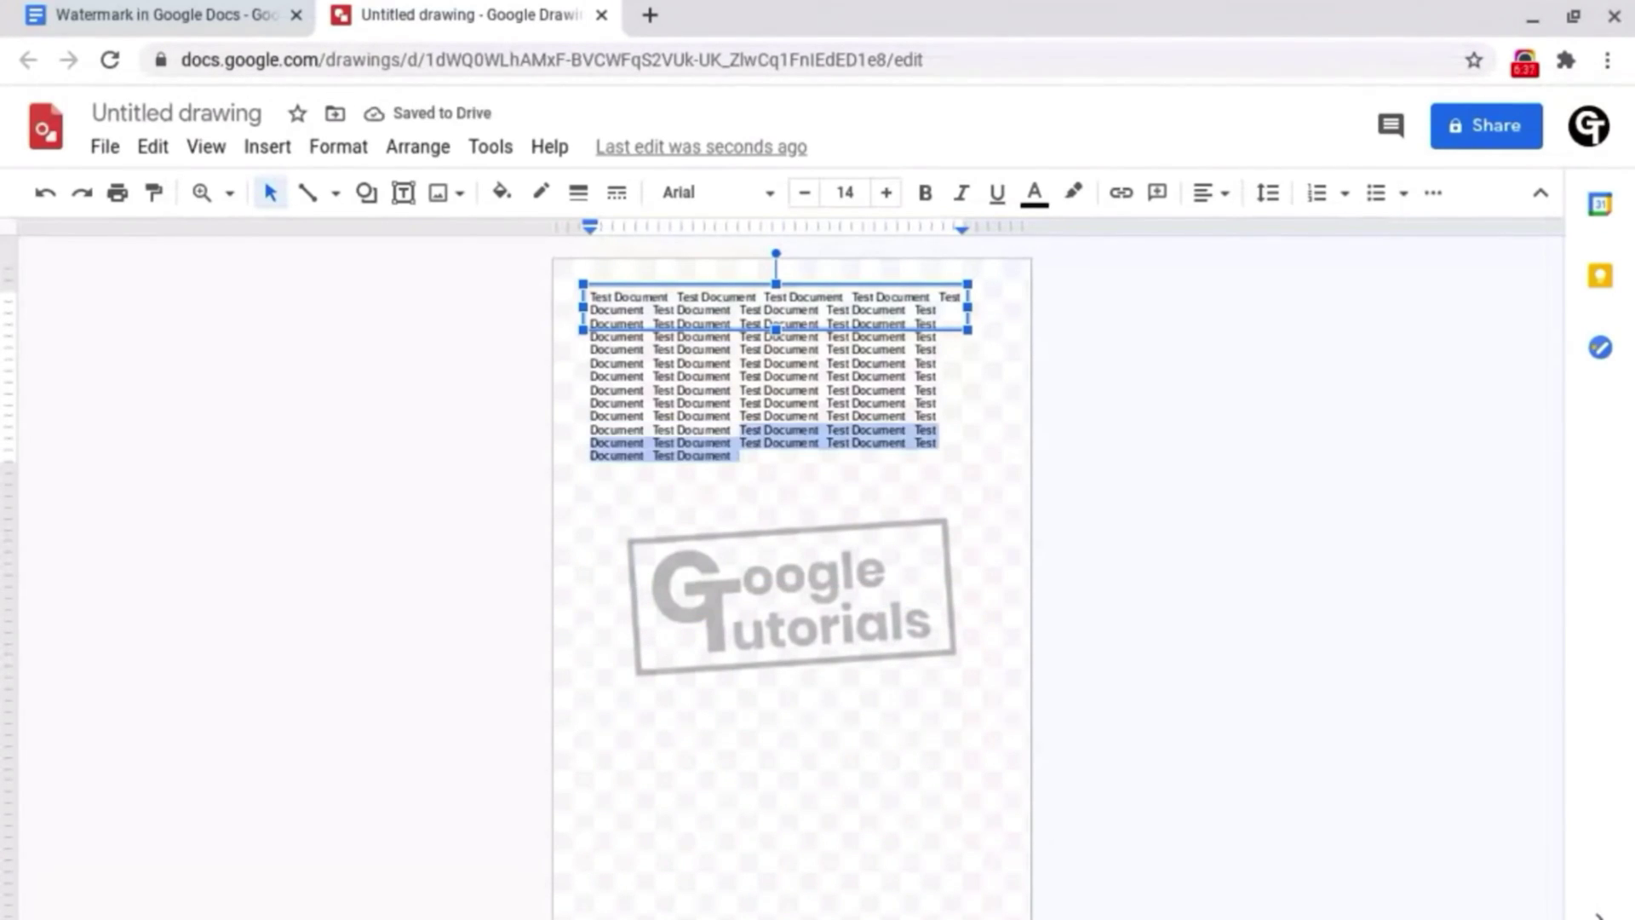
{"action": "key", "text": "ctrl+c"}
{"action": "key", "text": "ctrl+v"}
{"action": "key", "text": "ctrl+v"}
{"action": "key", "text": "ctrl+v"}
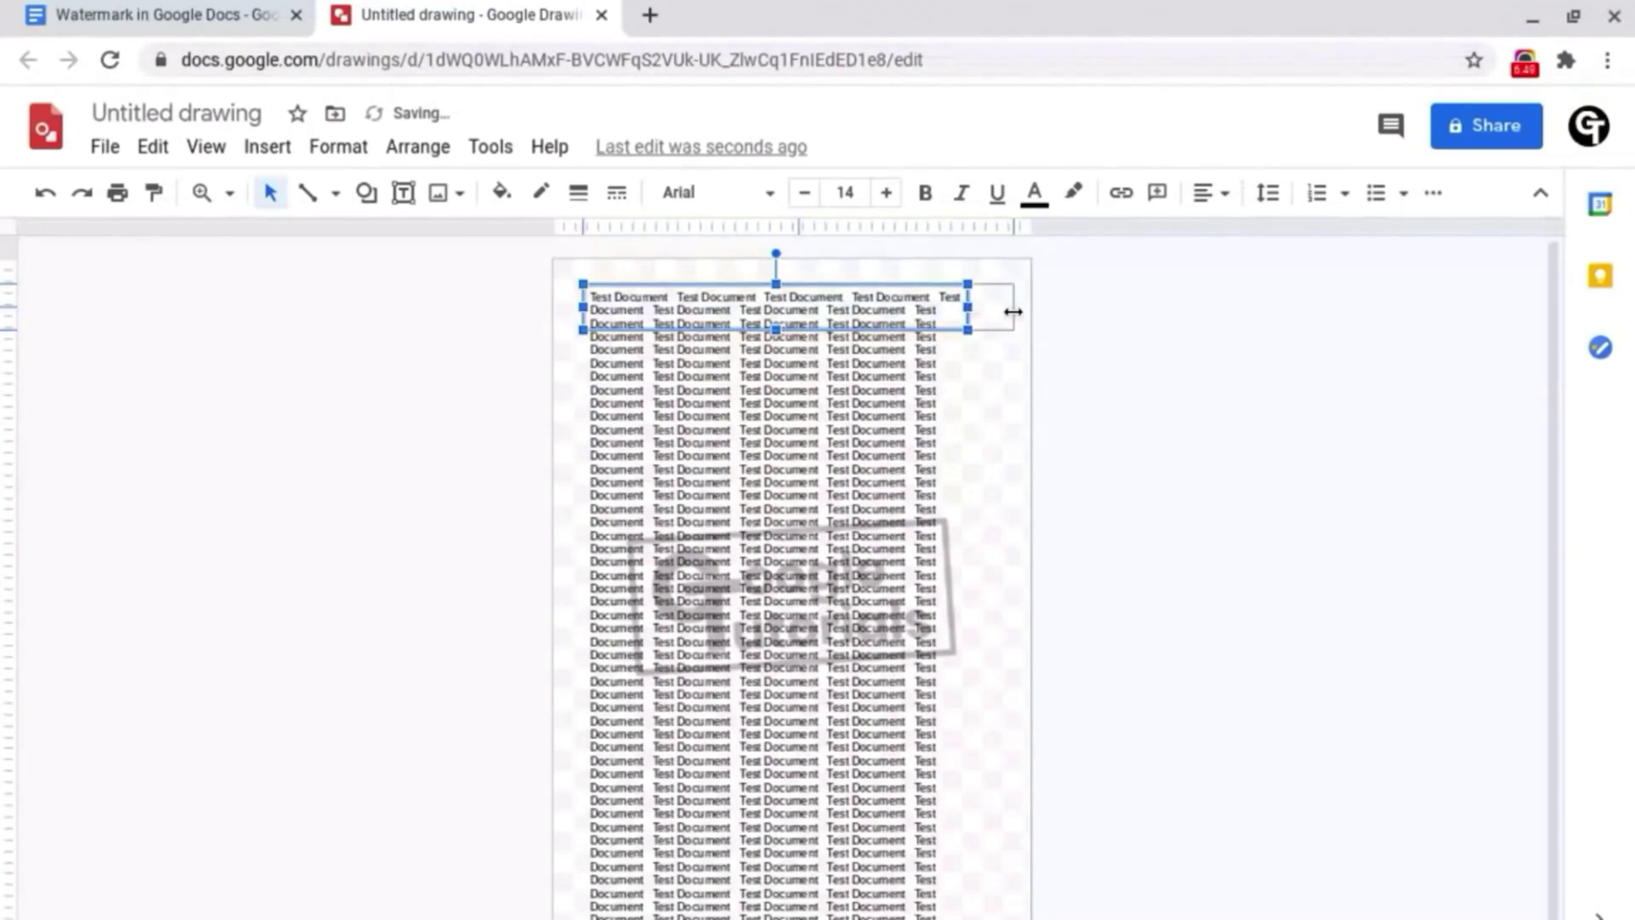
Step: Format the text as bold Poppins size 15, stretch the box to full page height, and centre it
{"action": "key", "text": "ctrl+a"}
{"action": "left_click", "coordinate": [715, 192]}
{"action": "left_click", "coordinate": [733, 339]}
{"action": "left_click", "coordinate": [884, 196]}
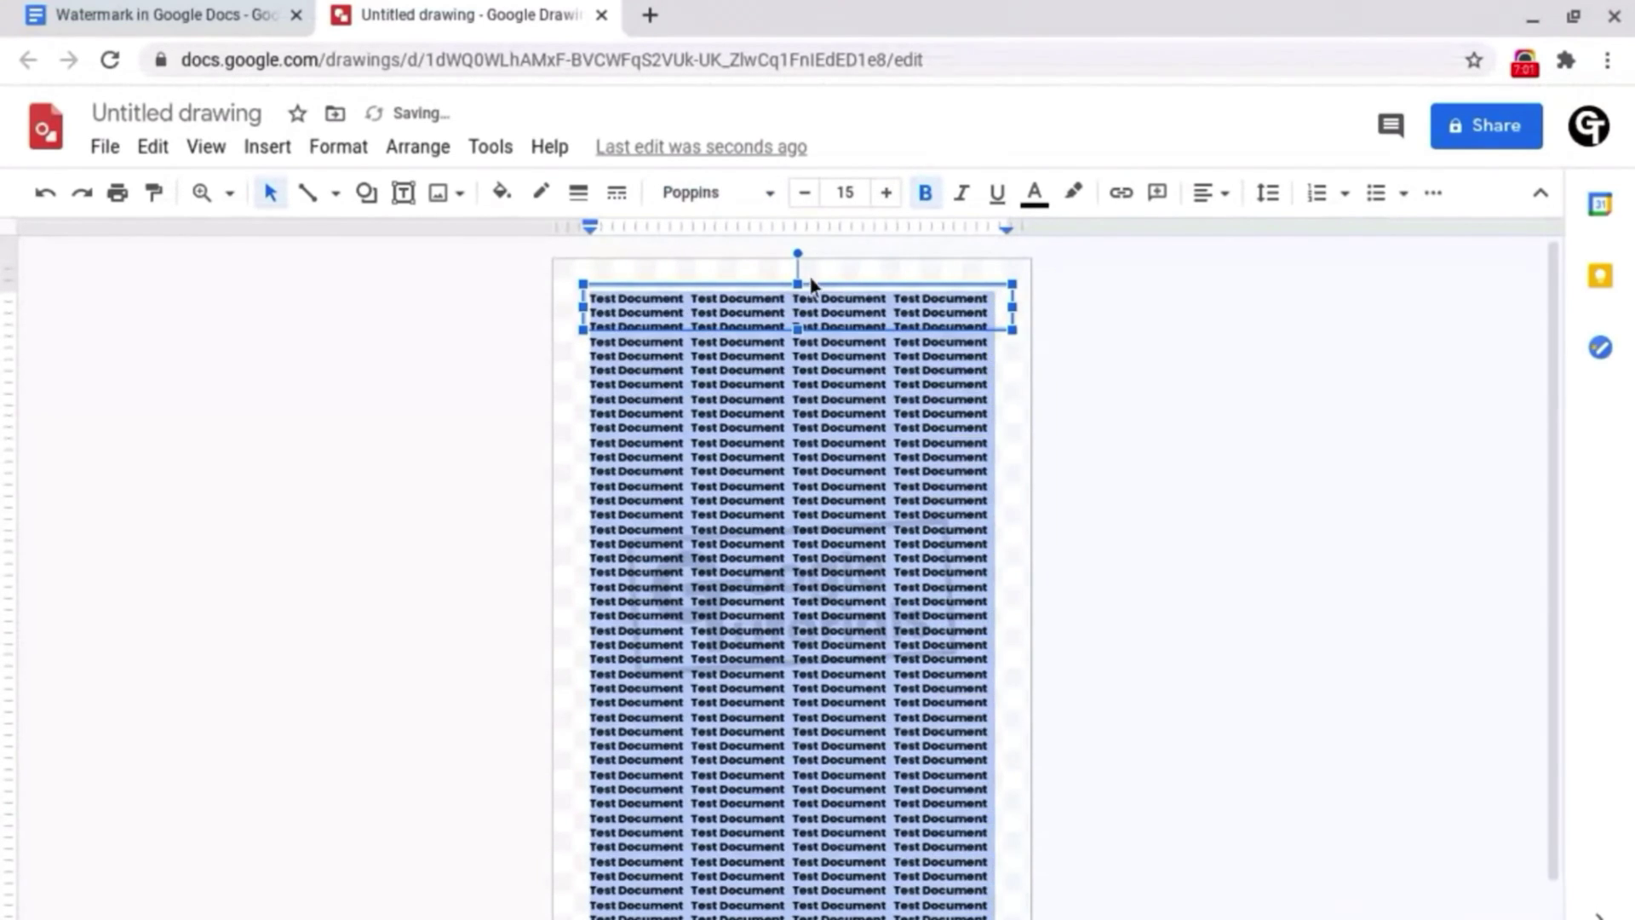
{"action": "left_click_drag", "start_coordinate": [810, 281], "coordinate": [793, 915]}
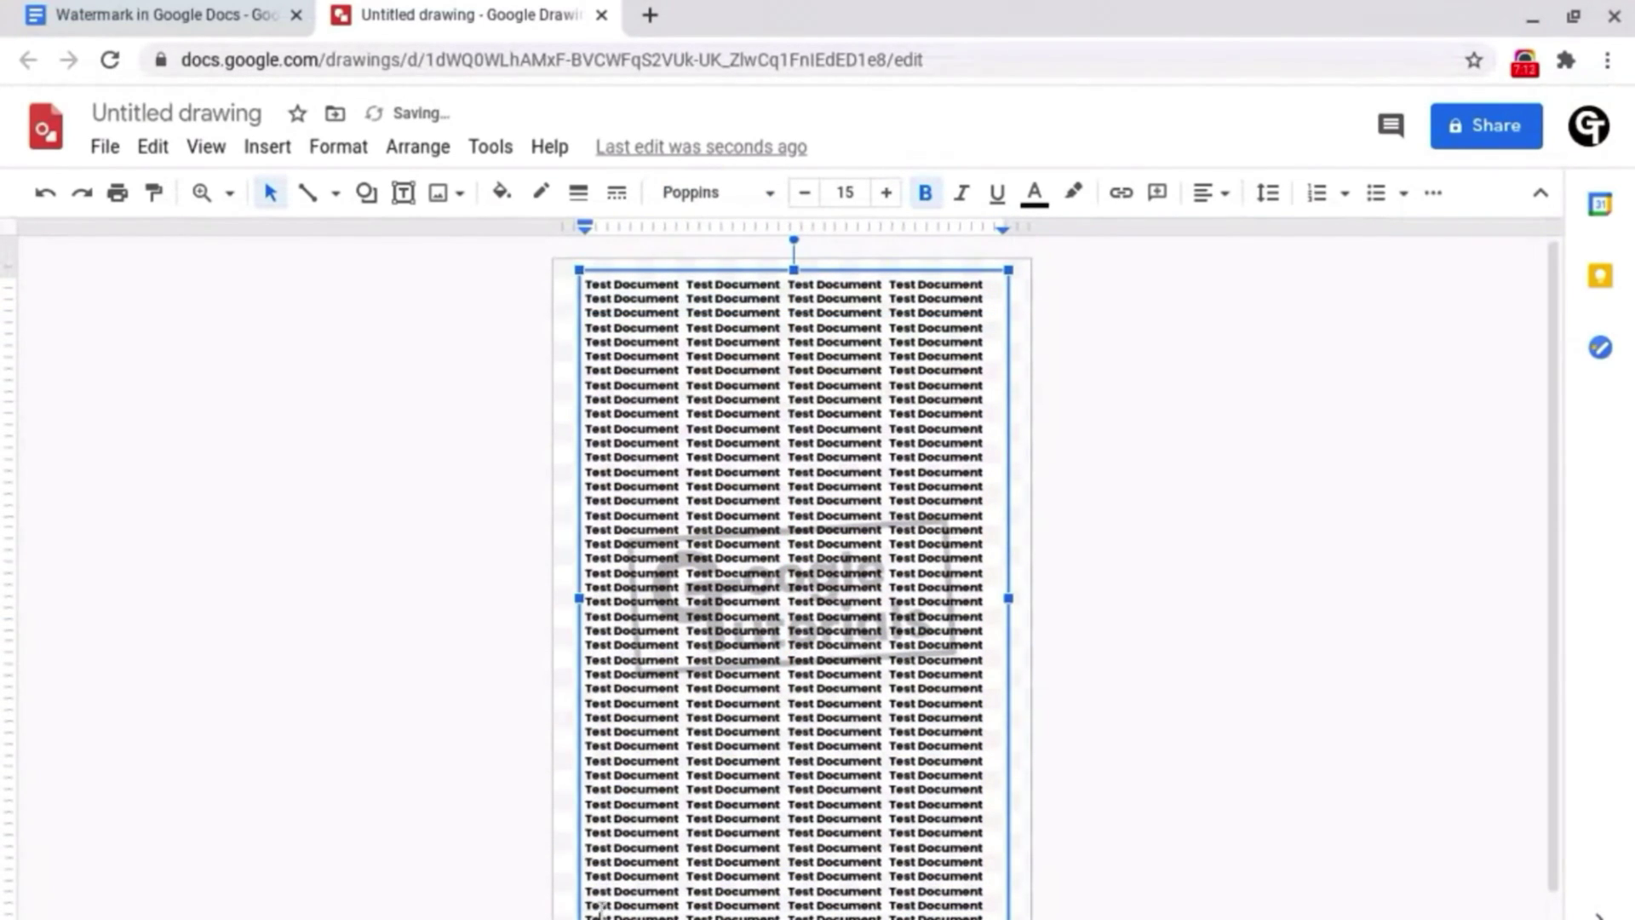
{"action": "key", "text": "ctrl+a"}
{"action": "key", "text": "ctrl+shift+e"}
{"action": "left_click", "coordinate": [1226, 343]}
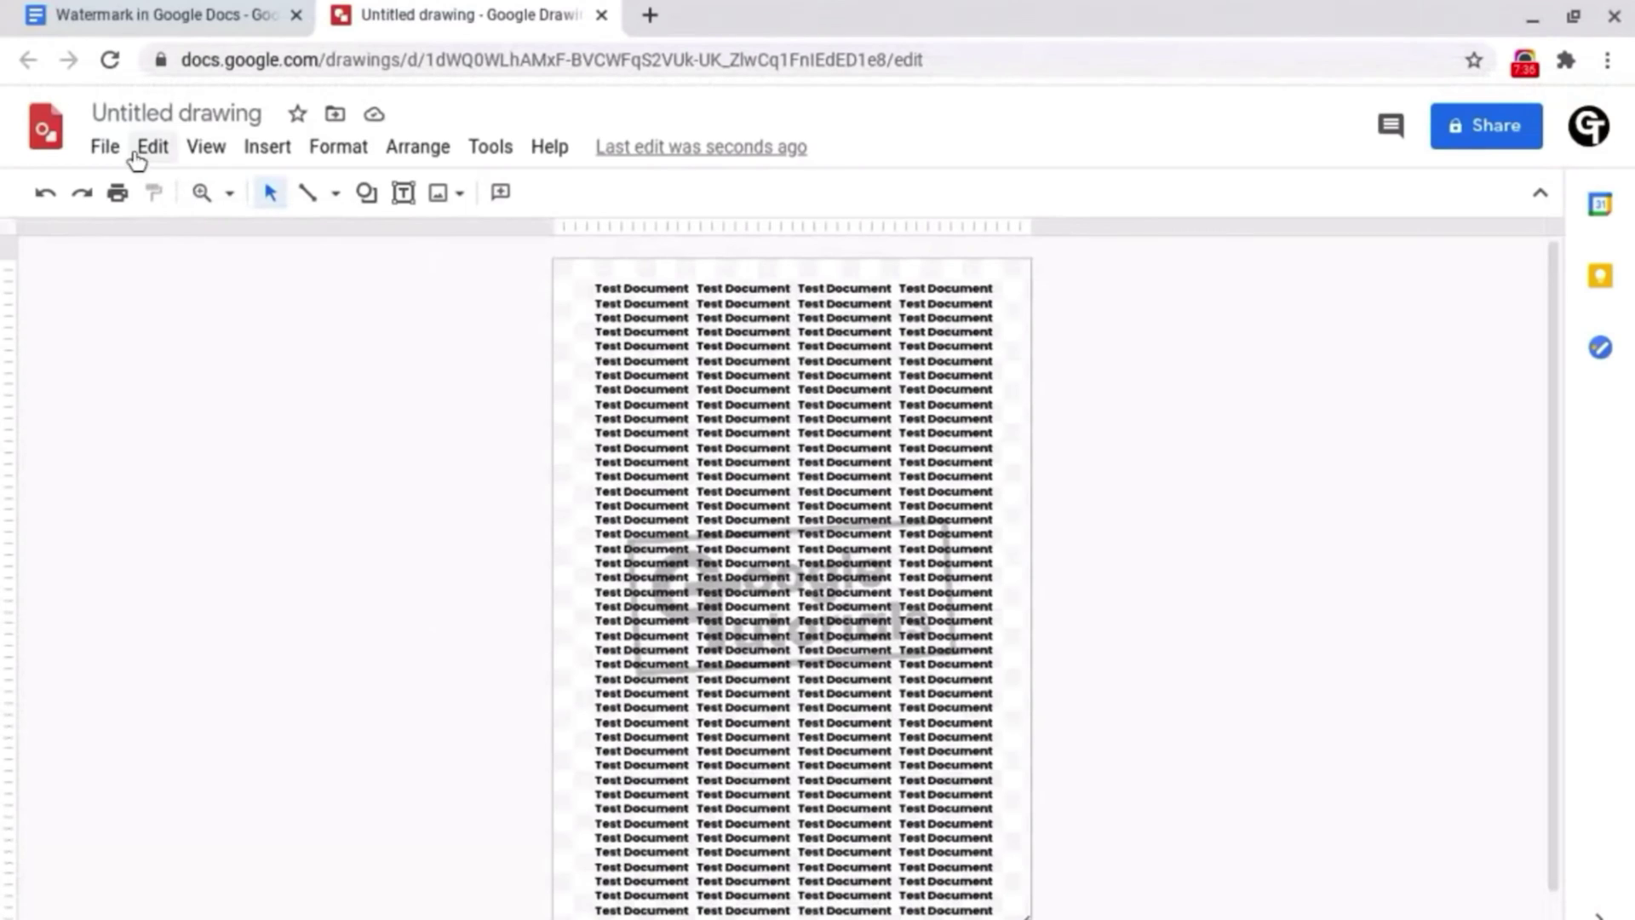
Step: Download the drawing as a PNG image and return to the Watermark in Google Docs document
{"action": "left_click", "coordinate": [105, 148]}
{"action": "mouse_move", "coordinate": [202, 453]}
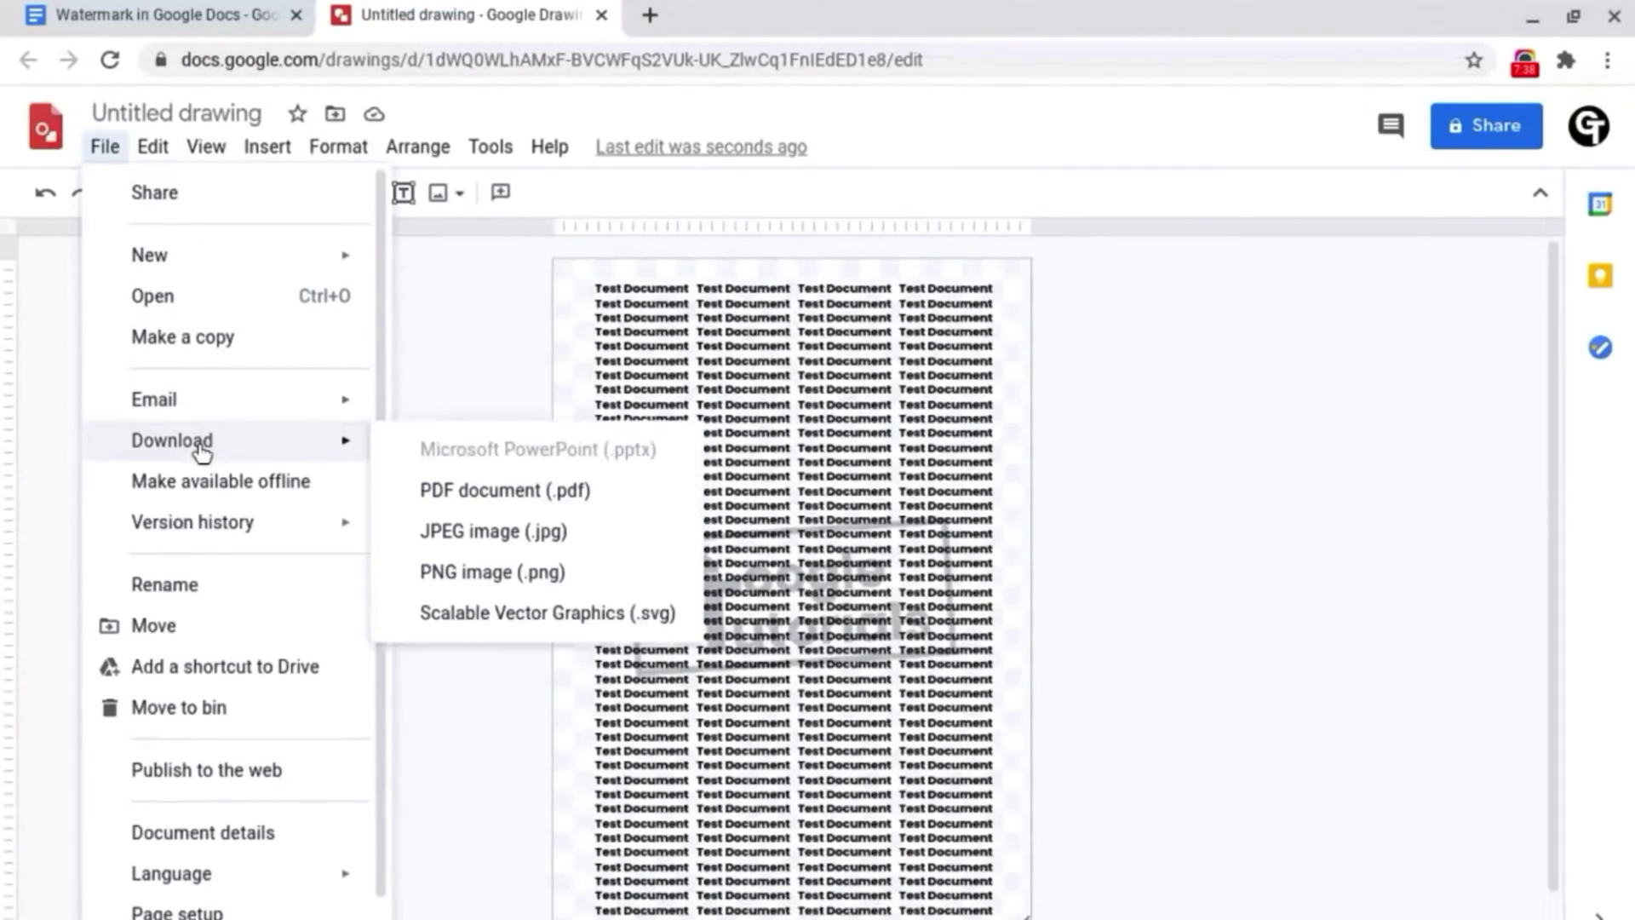
{"action": "left_click", "coordinate": [463, 573]}
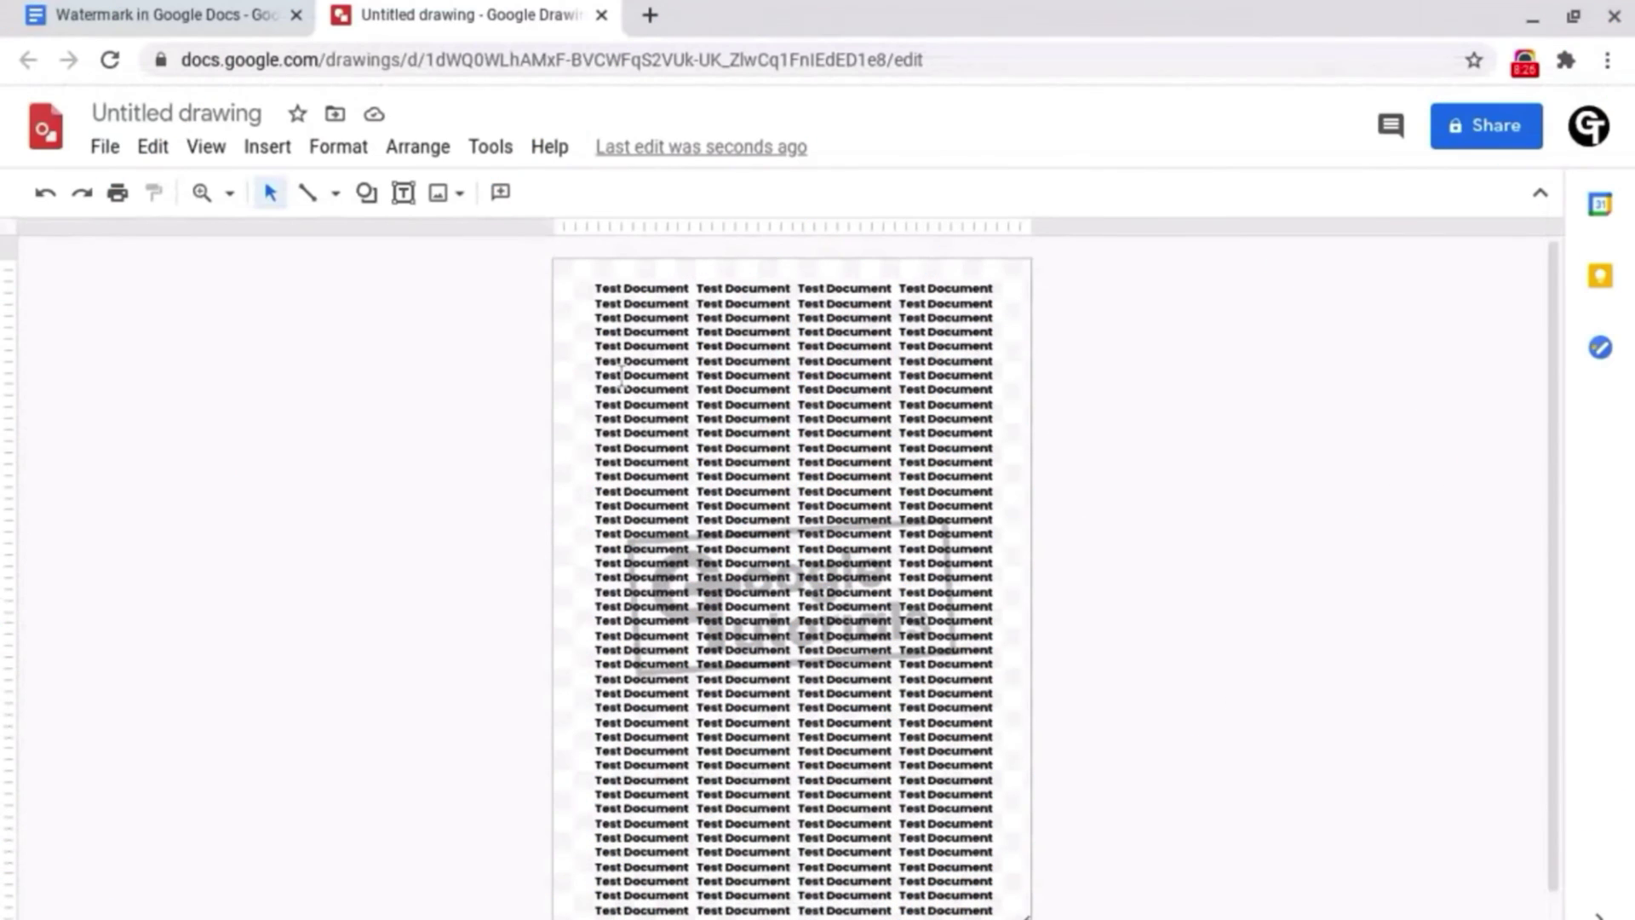
{"action": "left_click", "coordinate": [259, 4]}
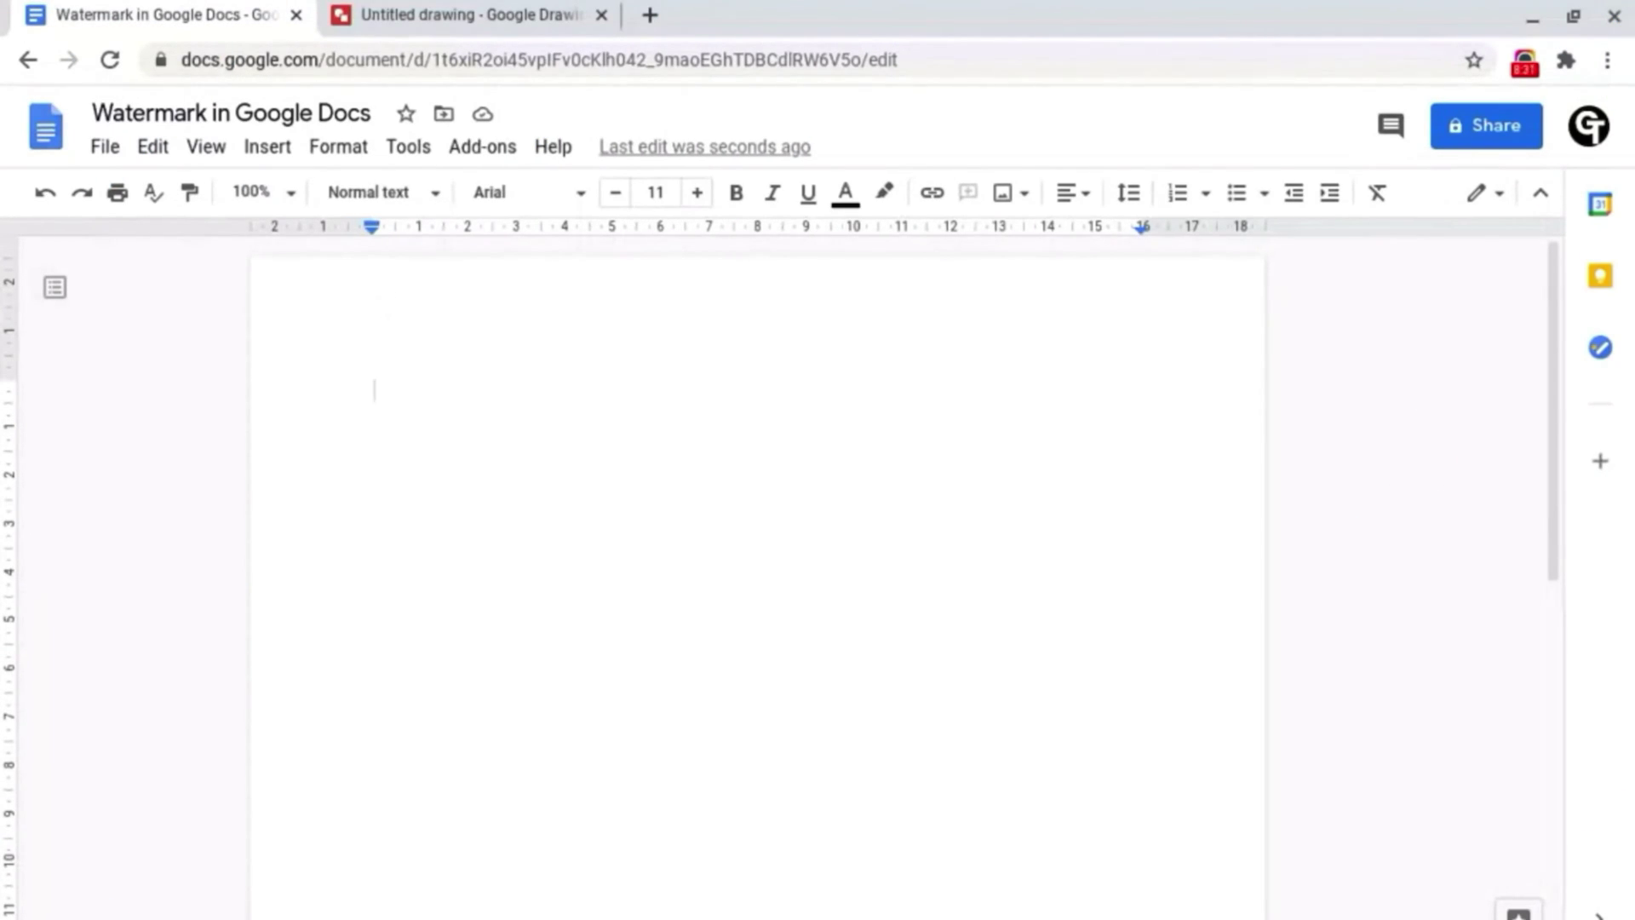
Step: Insert Untitled drawing.png into the document as a test, then delete it
{"action": "left_click", "coordinate": [260, 157]}
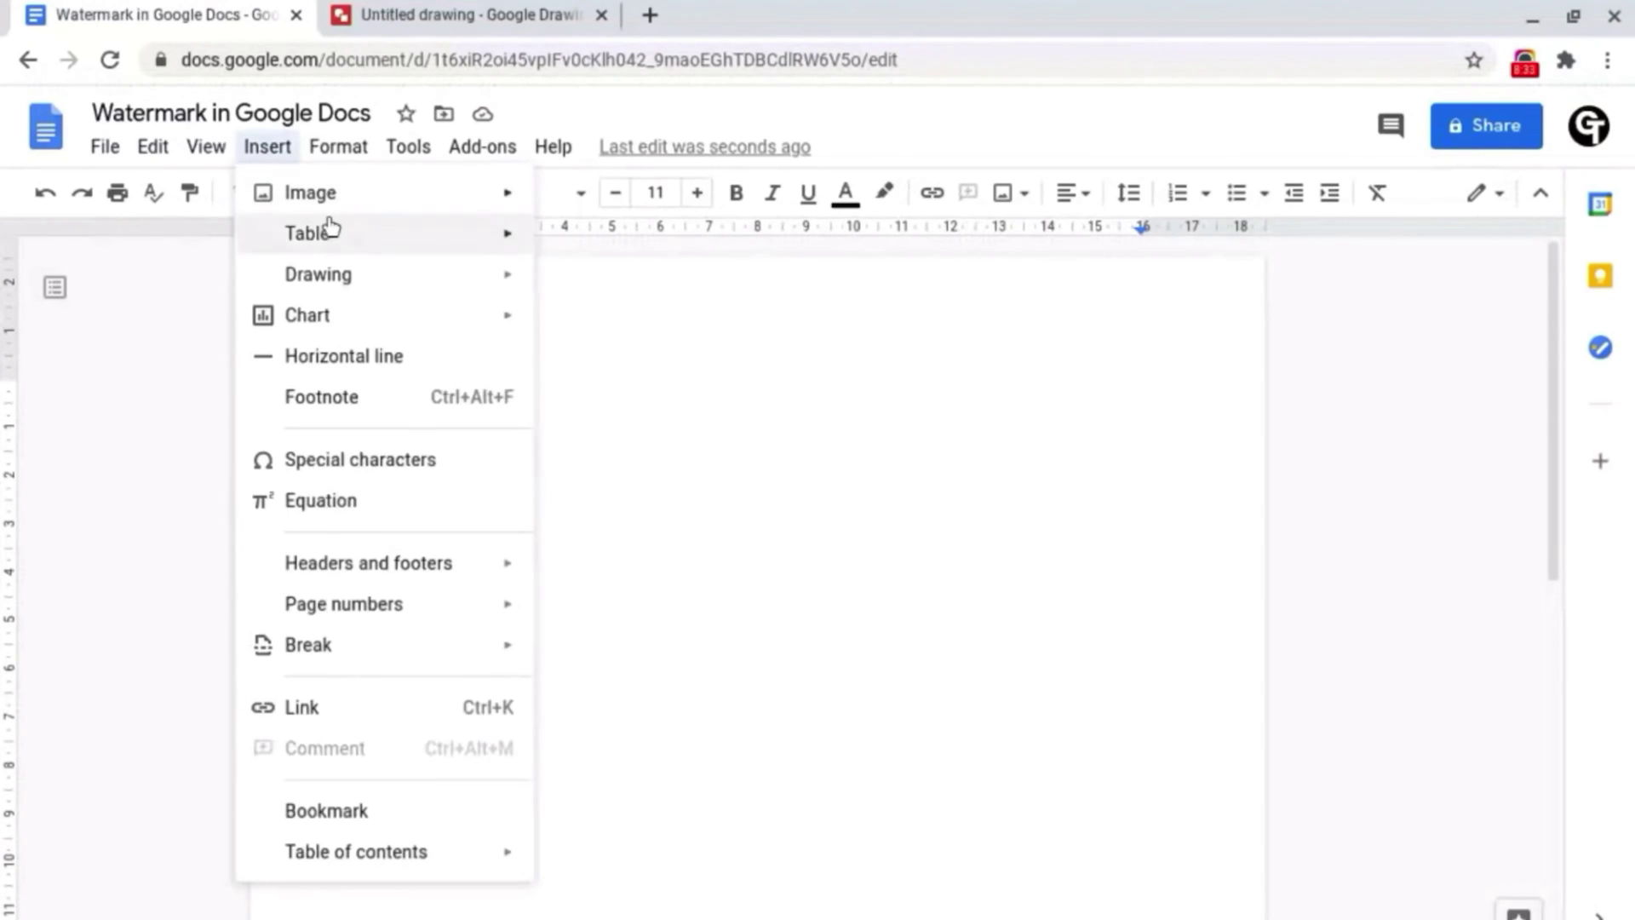
{"action": "mouse_move", "coordinate": [341, 190]}
{"action": "left_click", "coordinate": [613, 194]}
{"action": "left_click", "coordinate": [605, 319]}
{"action": "double_click", "coordinate": [605, 320]}
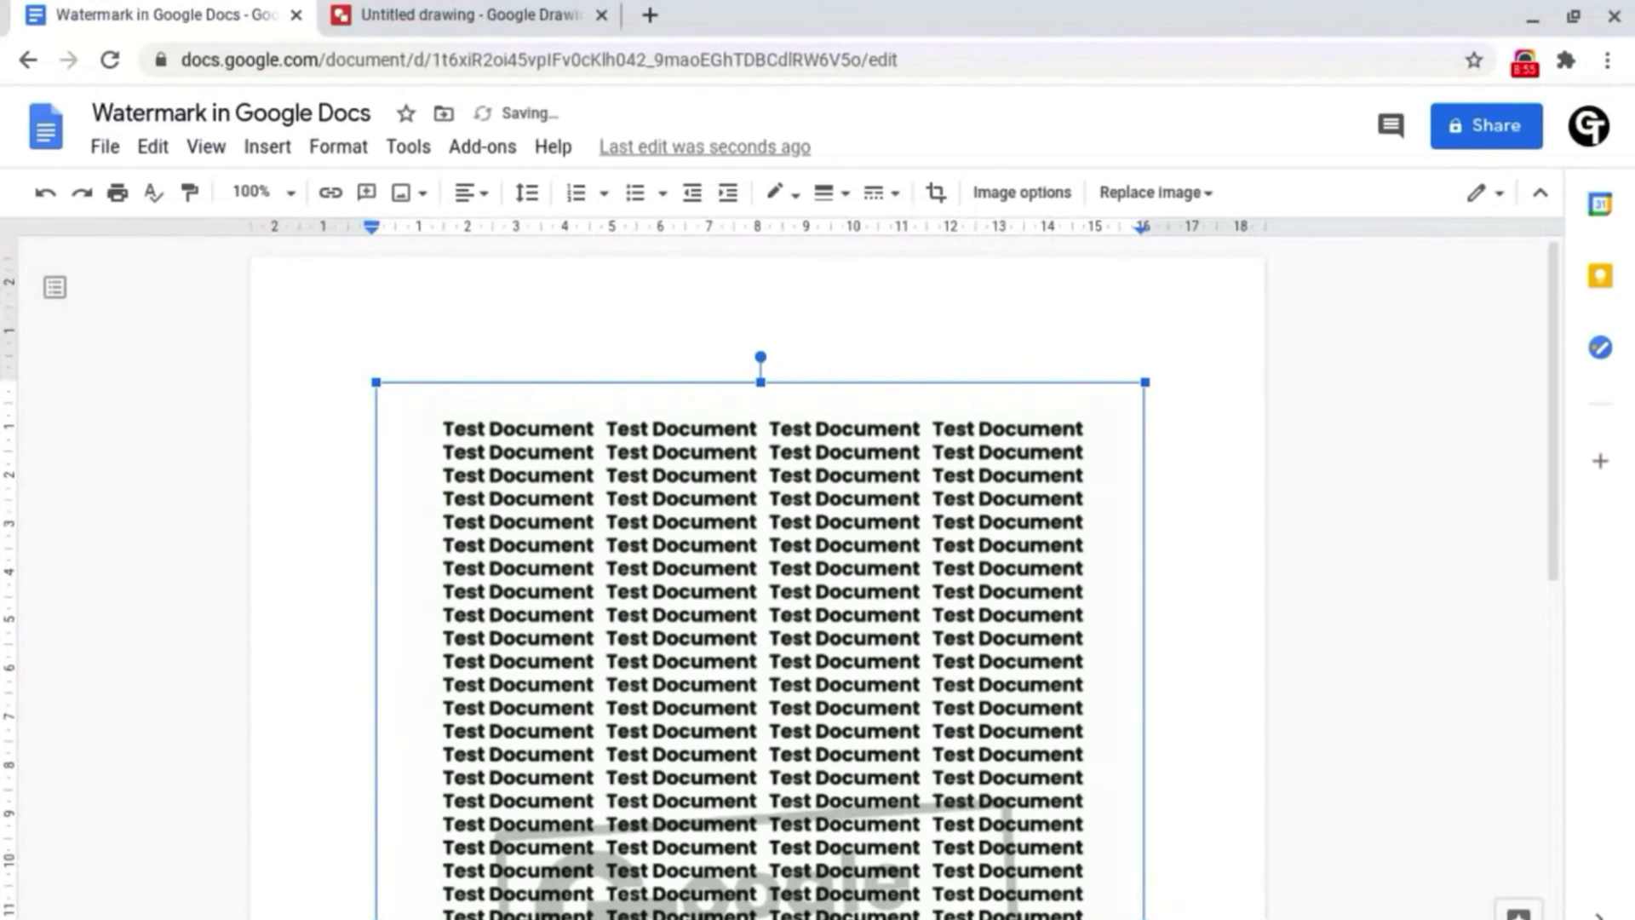
{"action": "key", "text": "Delete"}
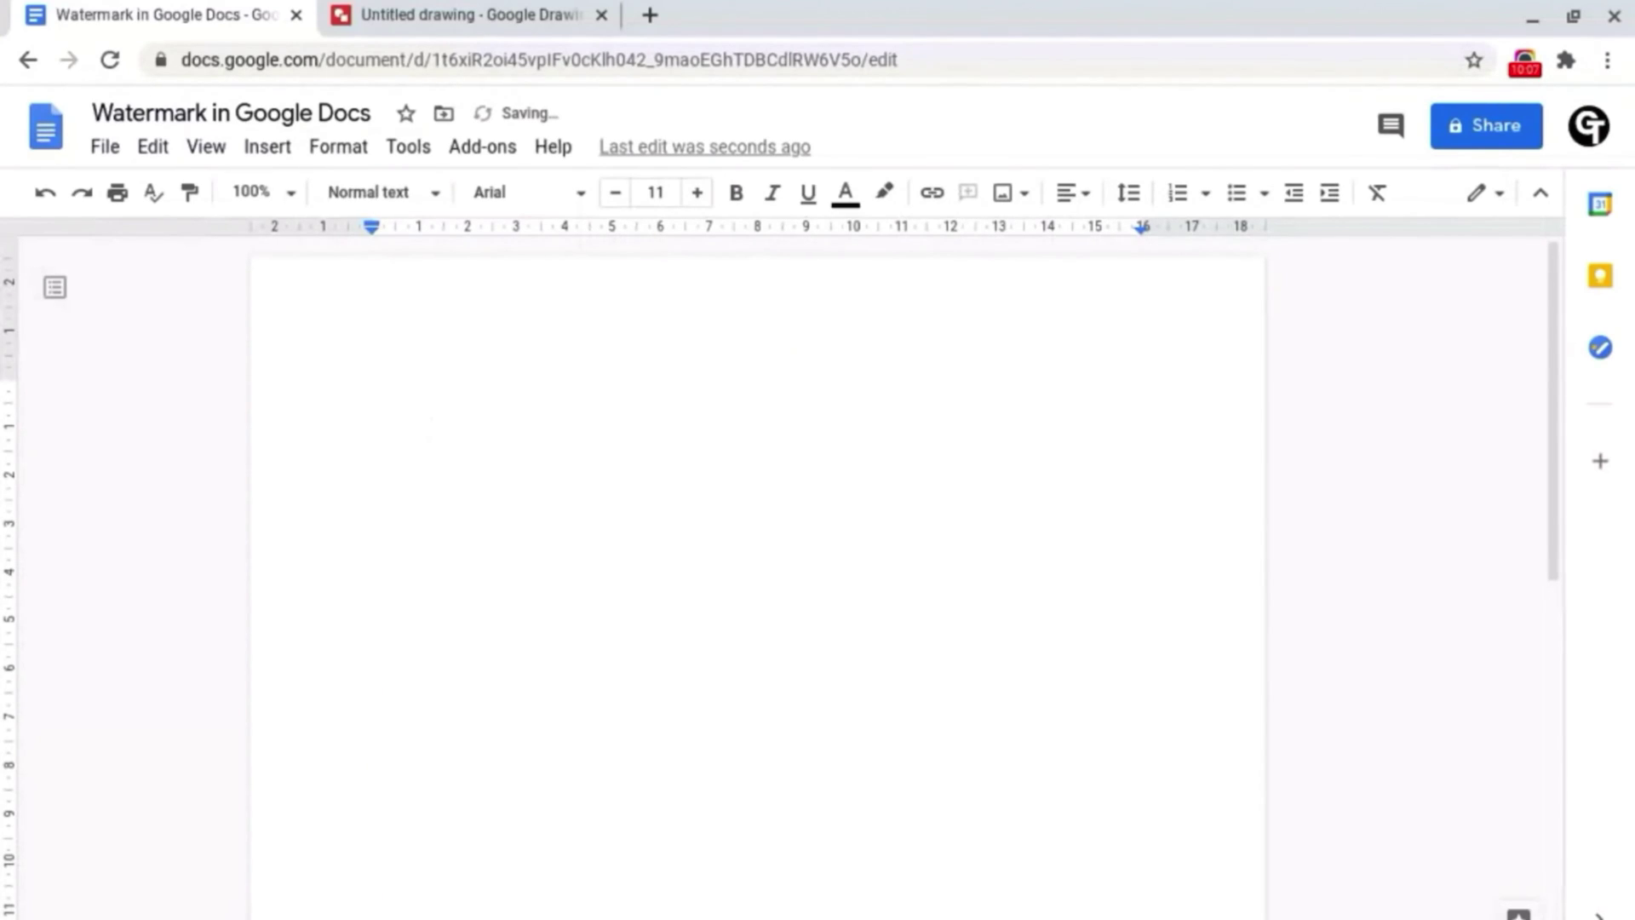
Step: In Page setup, set the top, bottom, left and right margins to 0 cm
{"action": "left_click", "coordinate": [104, 150]}
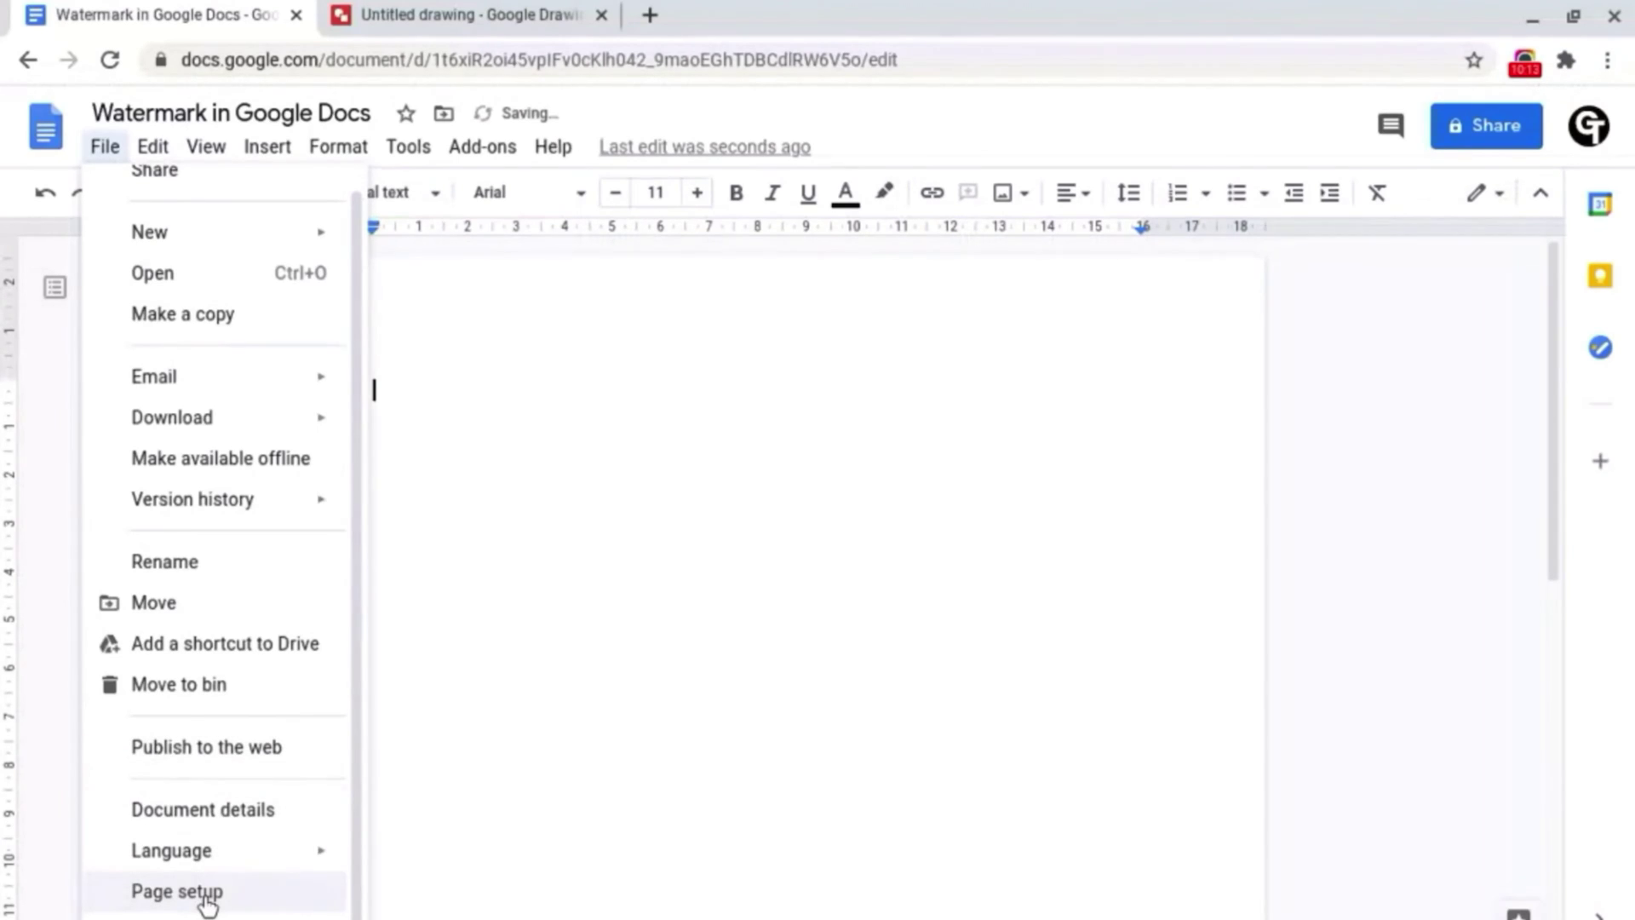
{"action": "left_click", "coordinate": [179, 892]}
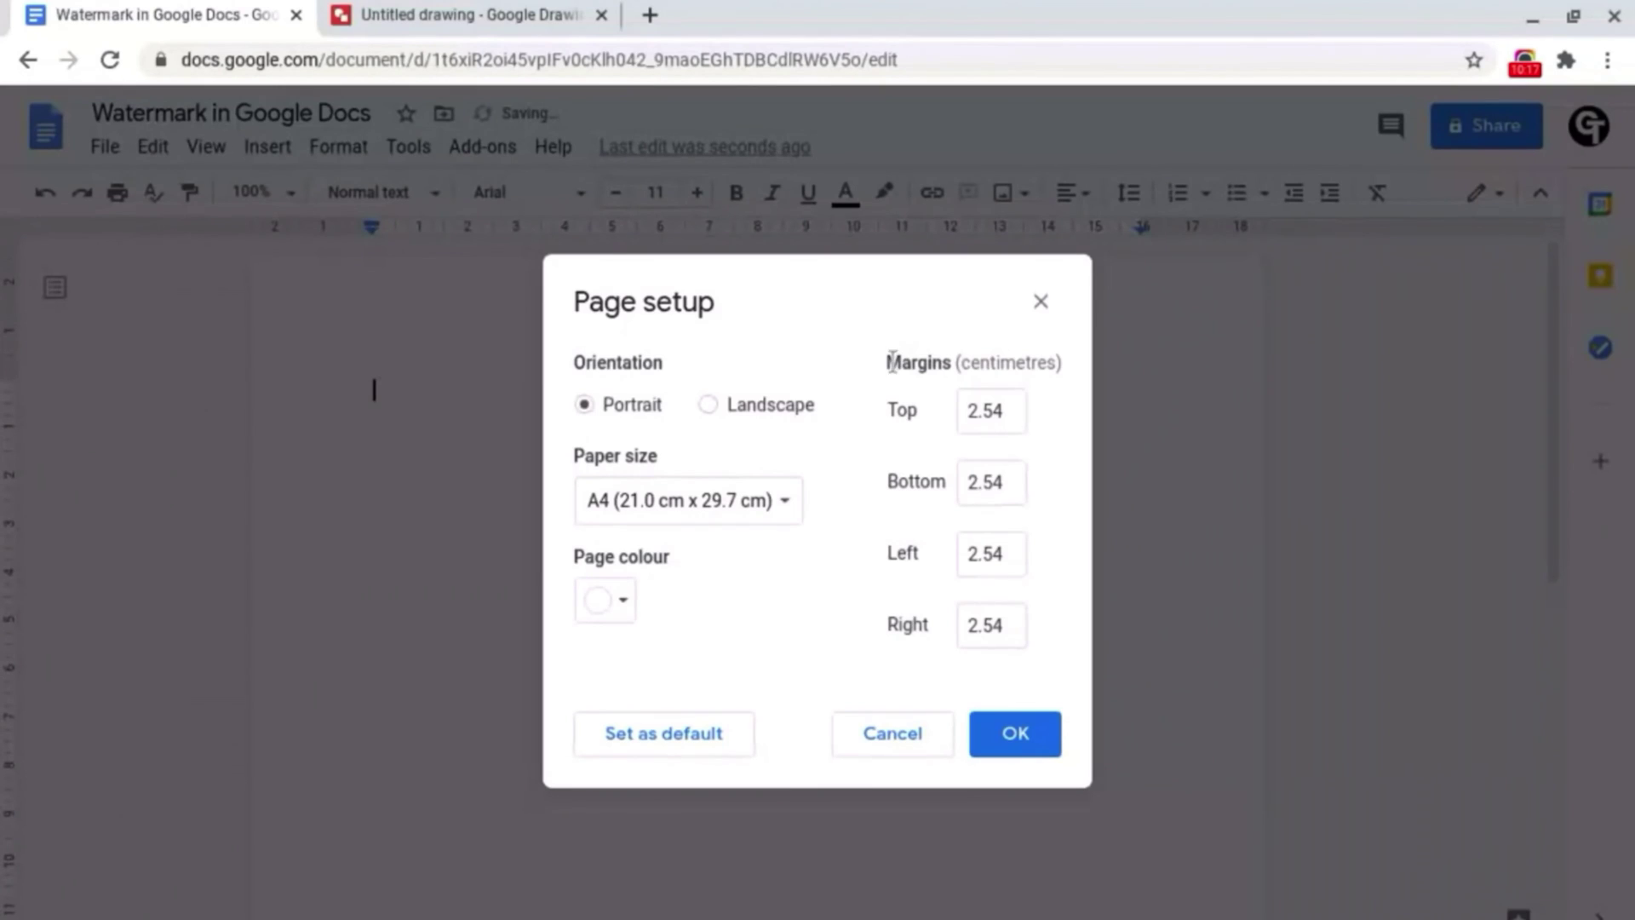
{"action": "left_click", "coordinate": [992, 410]}
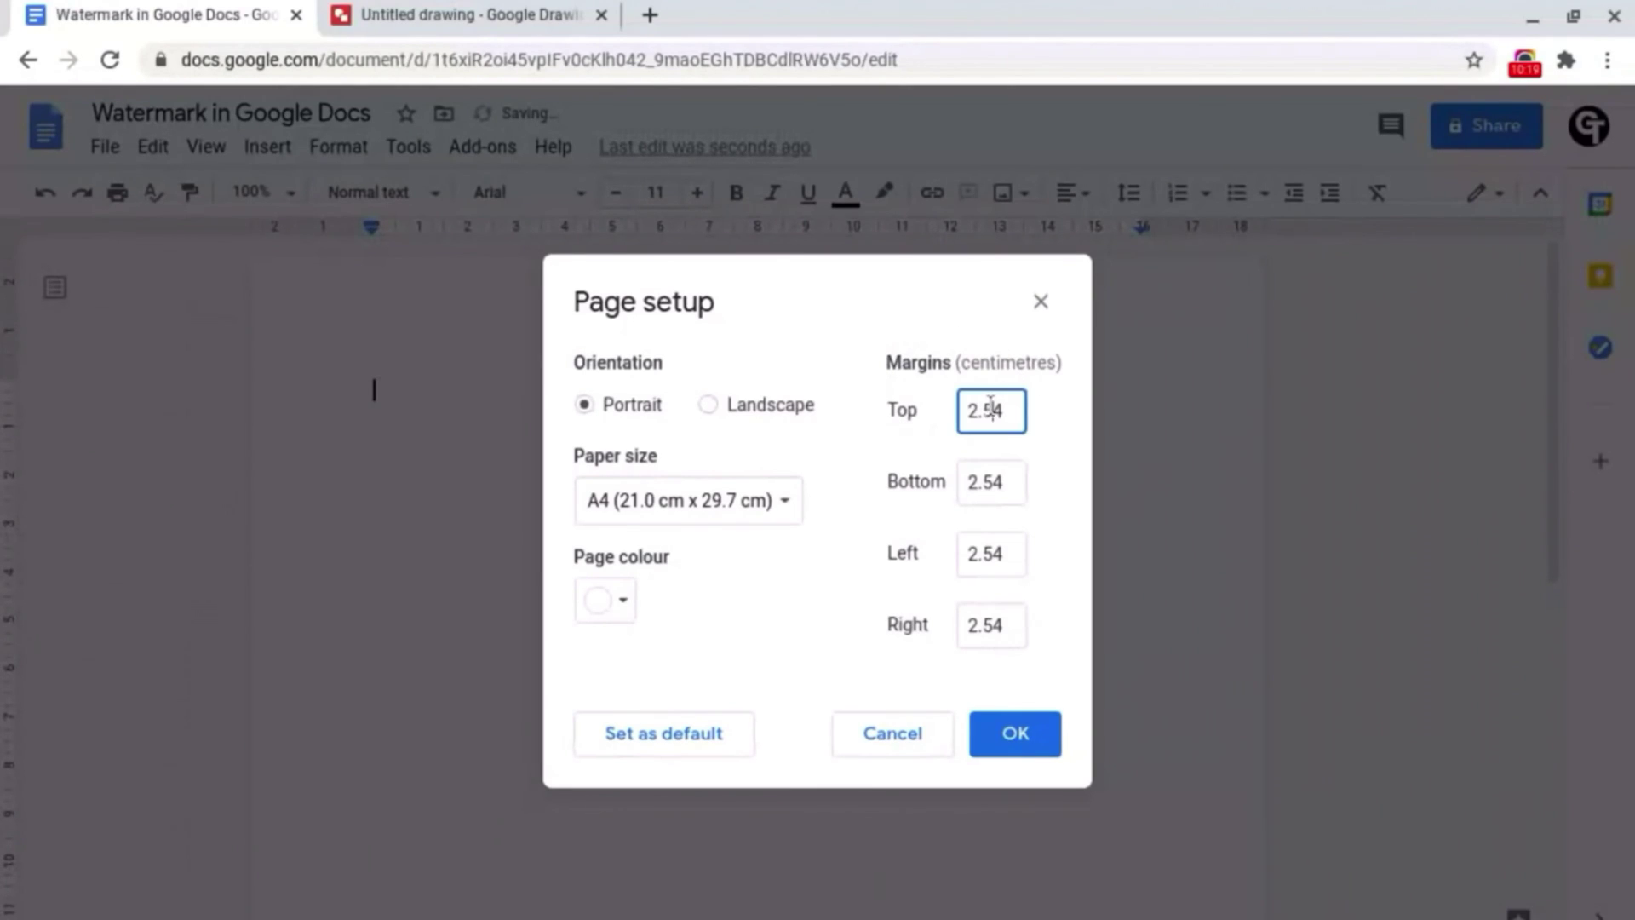
{"action": "double_click", "coordinate": [991, 410]}
{"action": "type", "text": "0"}
{"action": "double_click", "coordinate": [971, 482]}
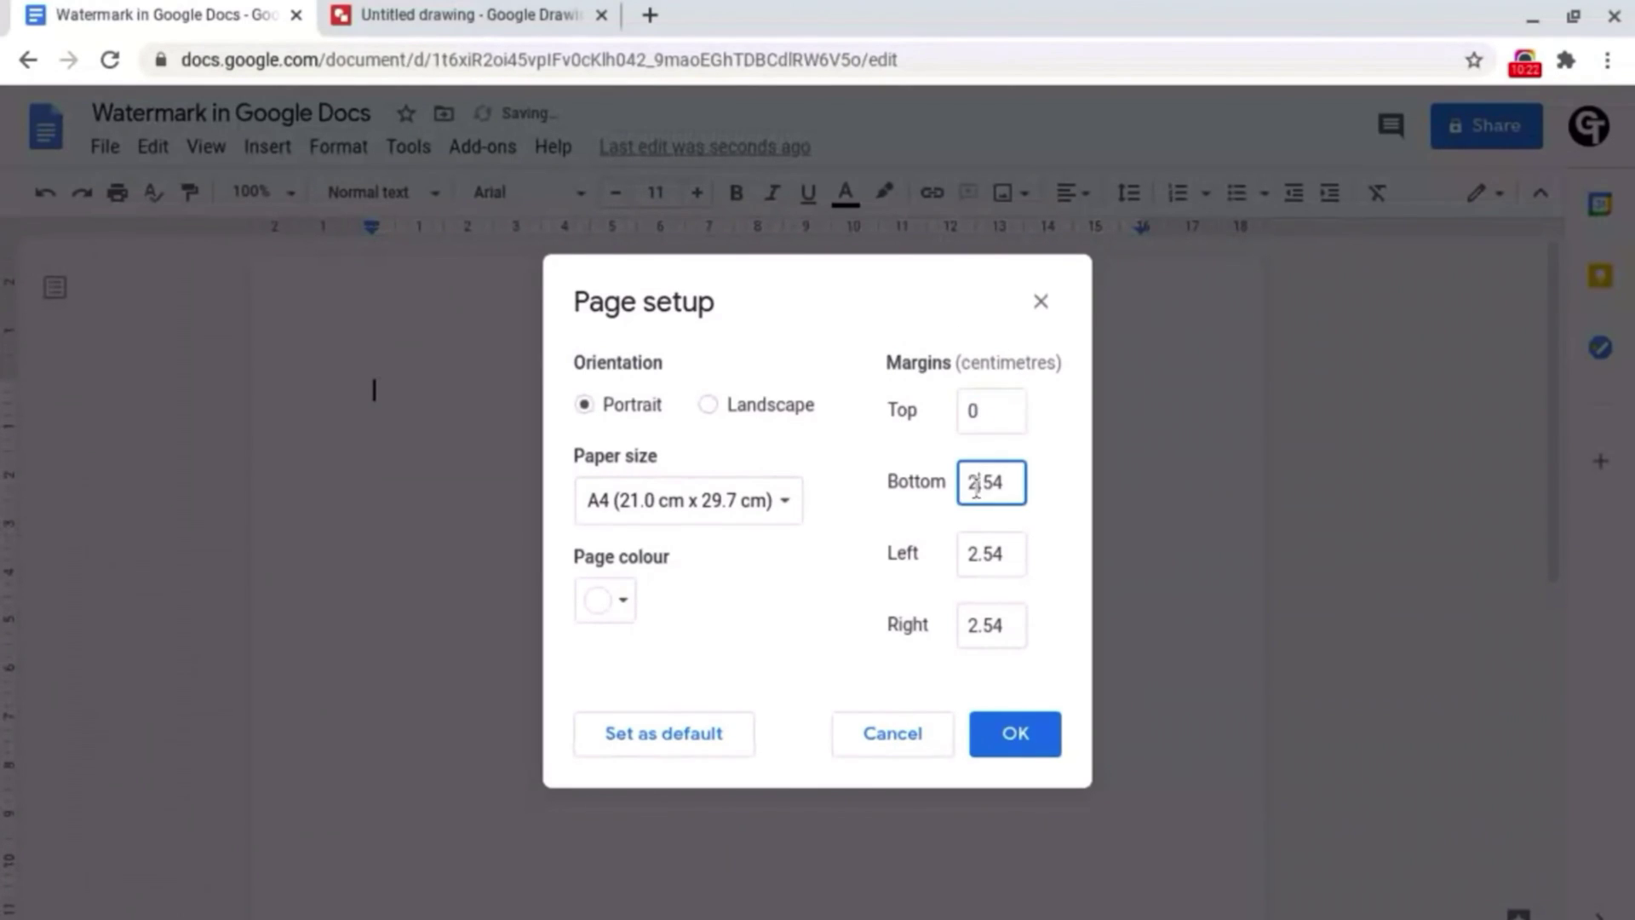
{"action": "type", "text": "0"}
{"action": "double_click", "coordinate": [992, 554]}
{"action": "type", "text": "0"}
{"action": "double_click", "coordinate": [1014, 629]}
{"action": "type", "text": "0"}
{"action": "key", "text": "Return"}
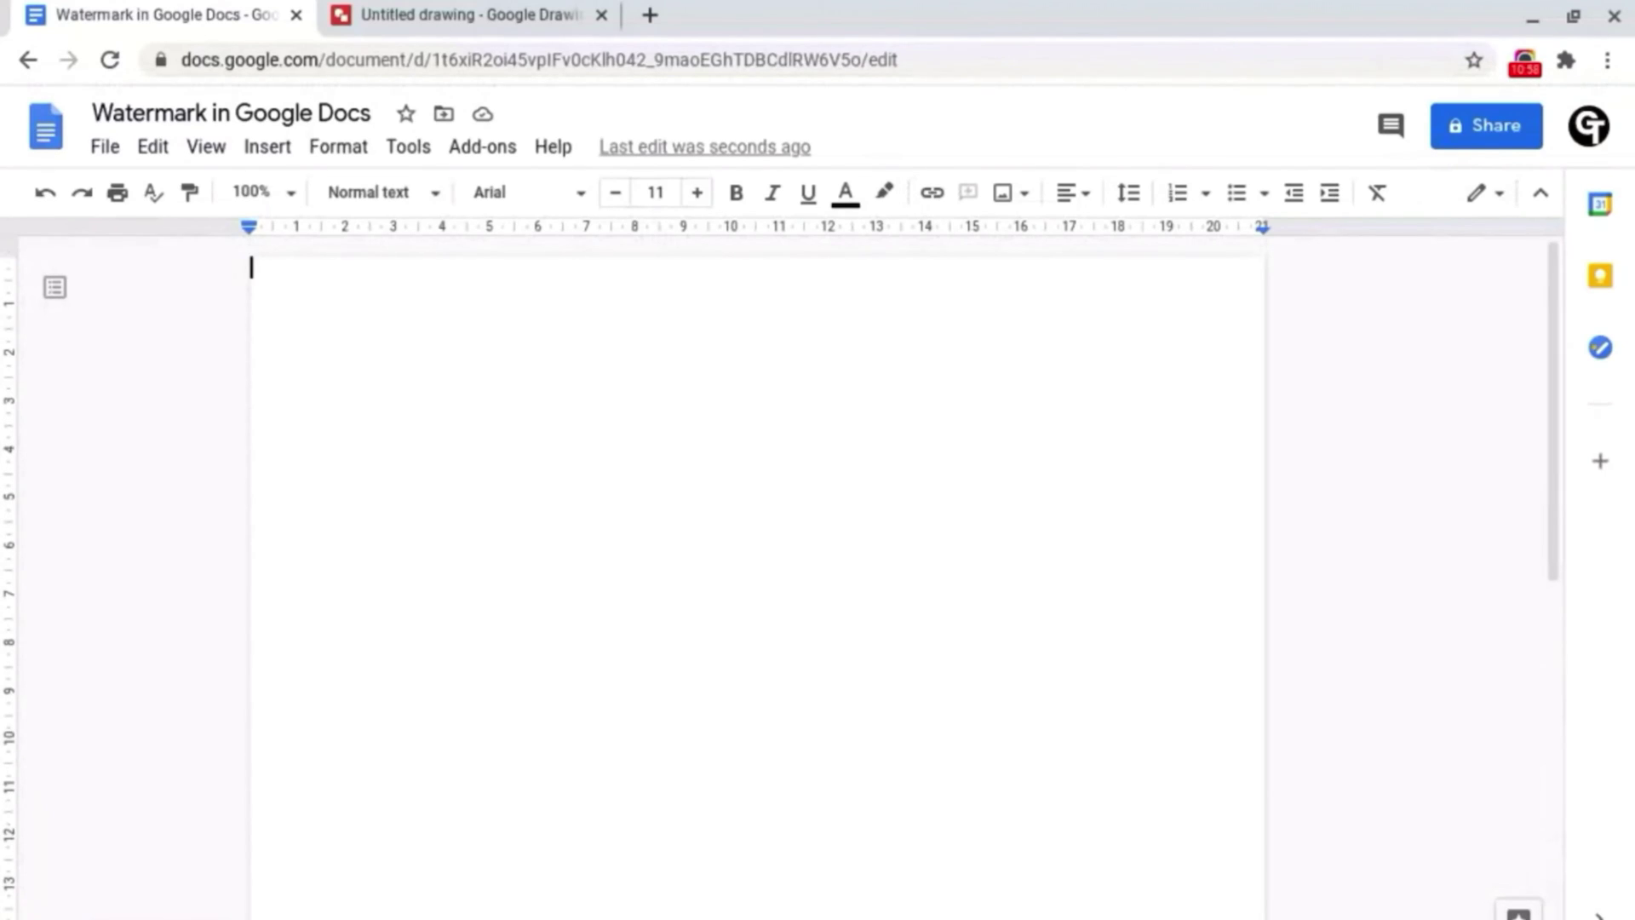
Step: Insert Untitled drawing.png from the computer so it fills the zero-margin page
{"action": "left_click", "coordinate": [266, 149]}
{"action": "mouse_move", "coordinate": [379, 200]}
{"action": "left_click", "coordinate": [673, 201]}
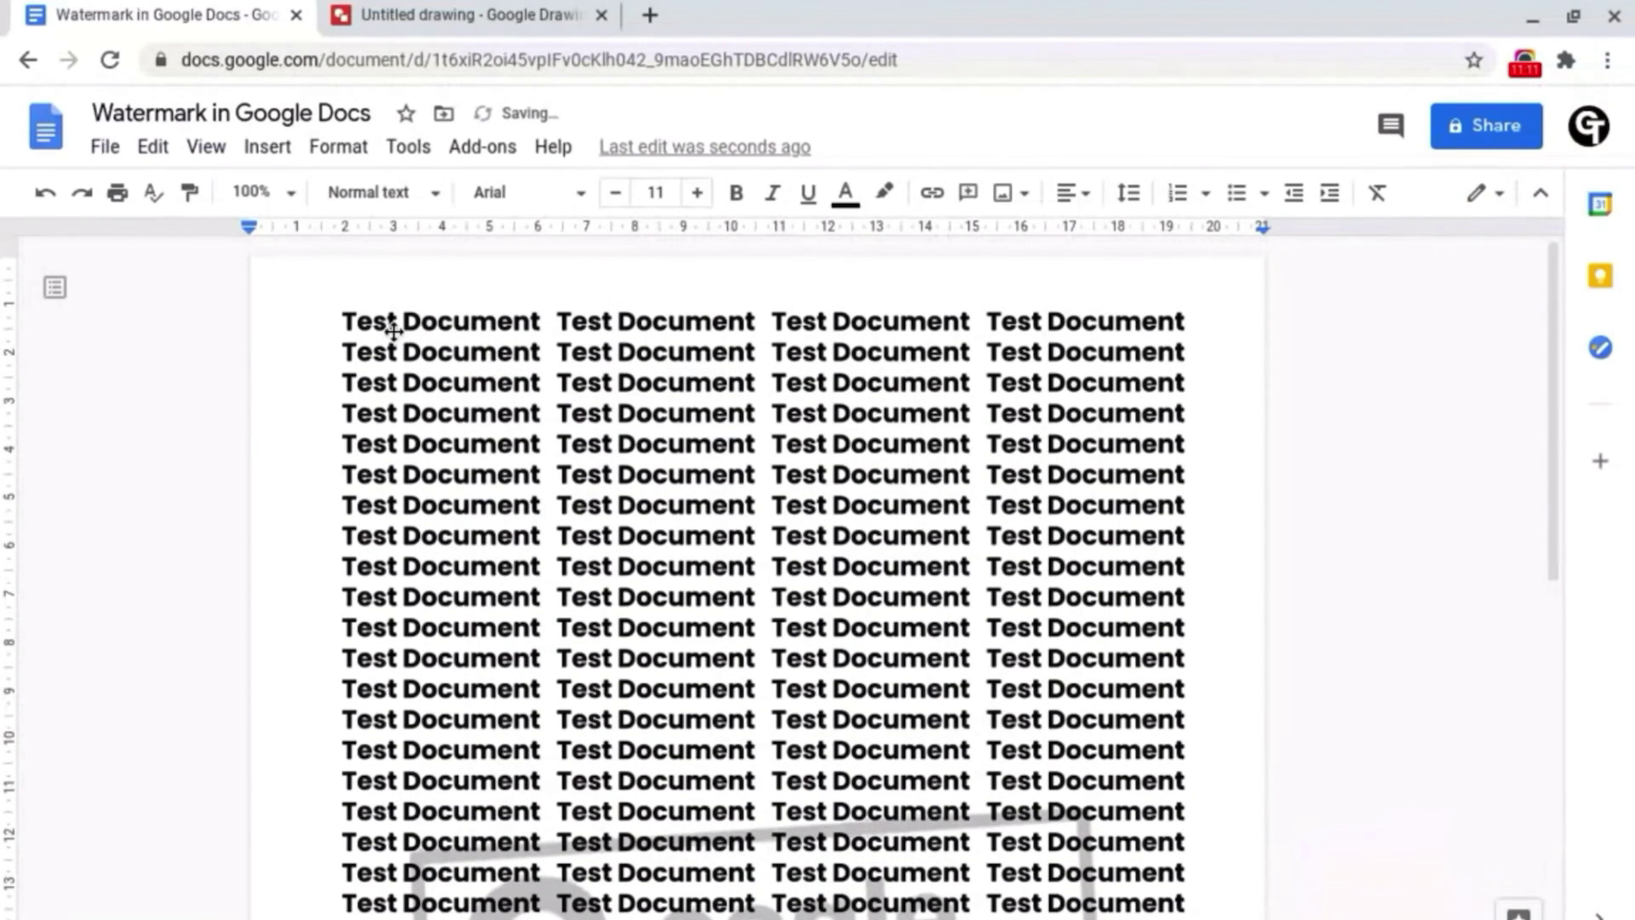
{"action": "scroll", "coordinate": [733, 686], "scroll_direction": "down", "scroll_amount": 9}
{"action": "scroll", "coordinate": [734, 686], "scroll_direction": "up", "scroll_amount": 4}
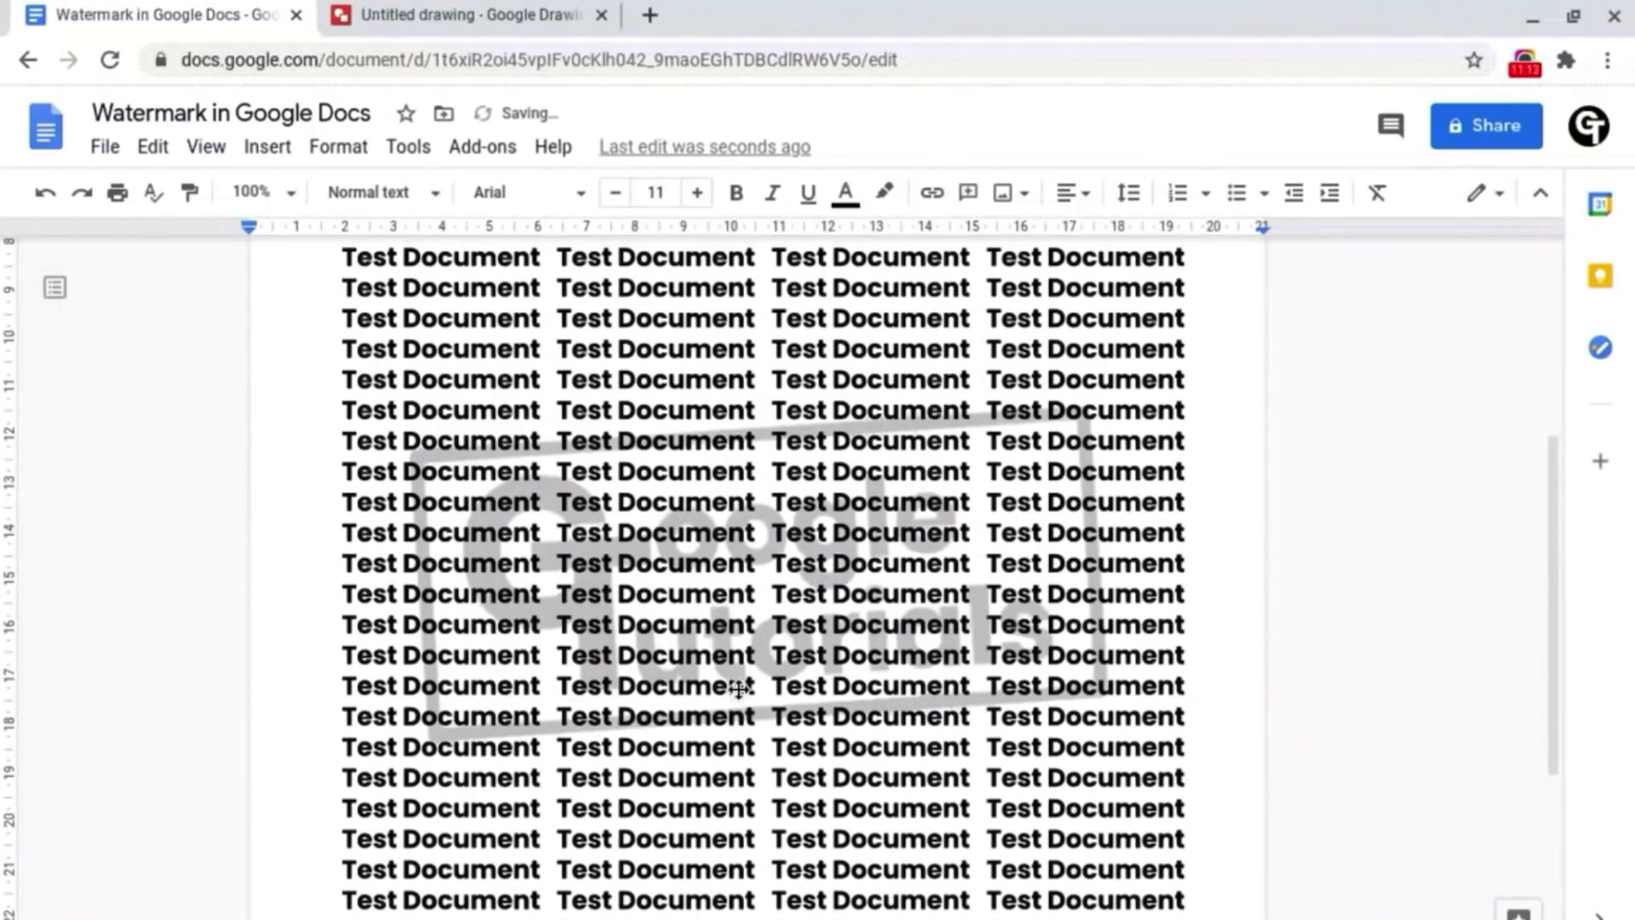